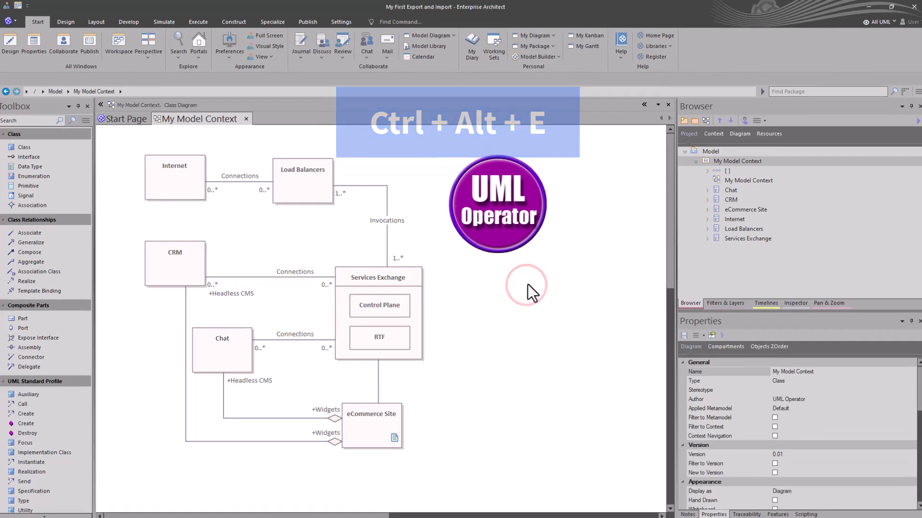
Start an export of the My Model Context package and verify it as the export source in the package navigator.
{"action": "key", "text": "ctrl+alt+e"}
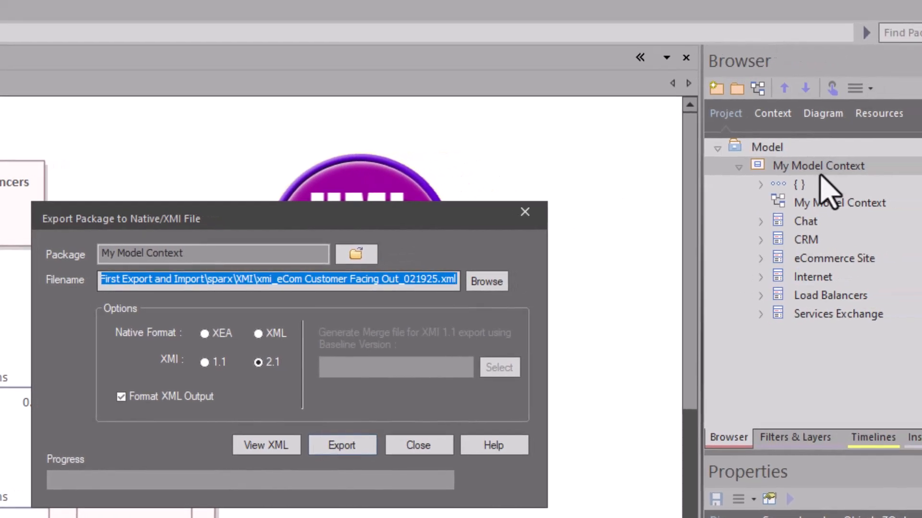
{"action": "left_click", "coordinate": [821, 169]}
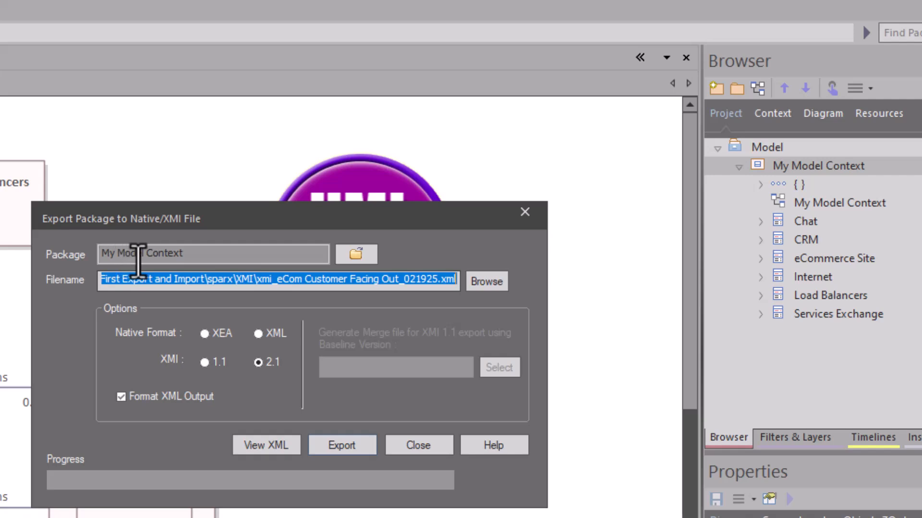
{"action": "left_click_drag", "start_coordinate": [189, 254], "coordinate": [95, 245]}
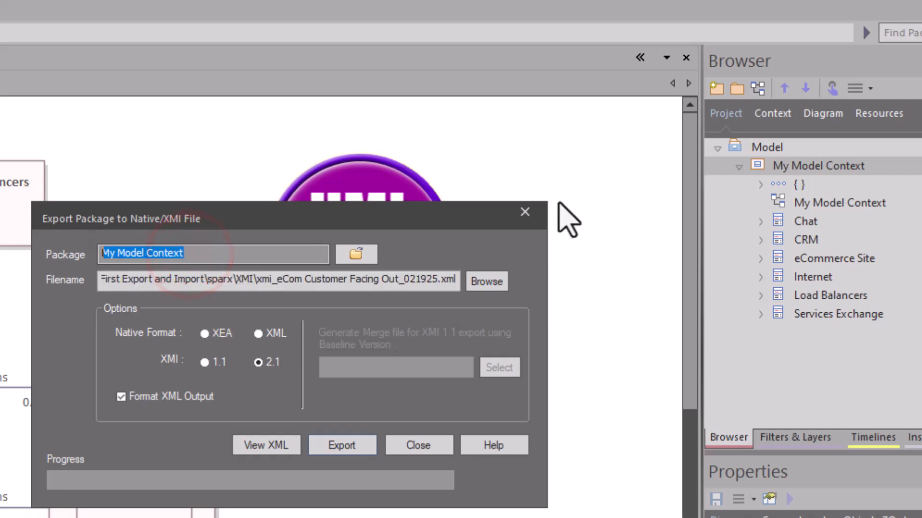
{"action": "left_click", "coordinate": [359, 253]}
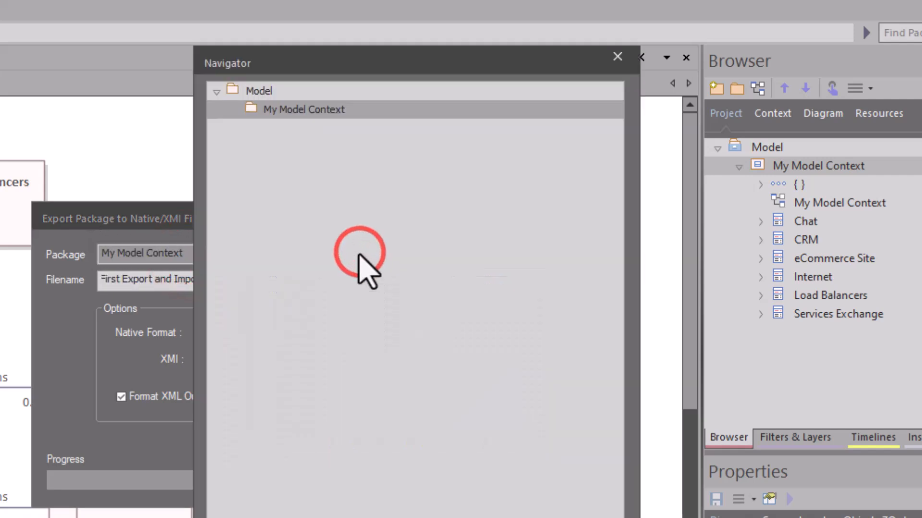
{"action": "left_click", "coordinate": [530, 517]}
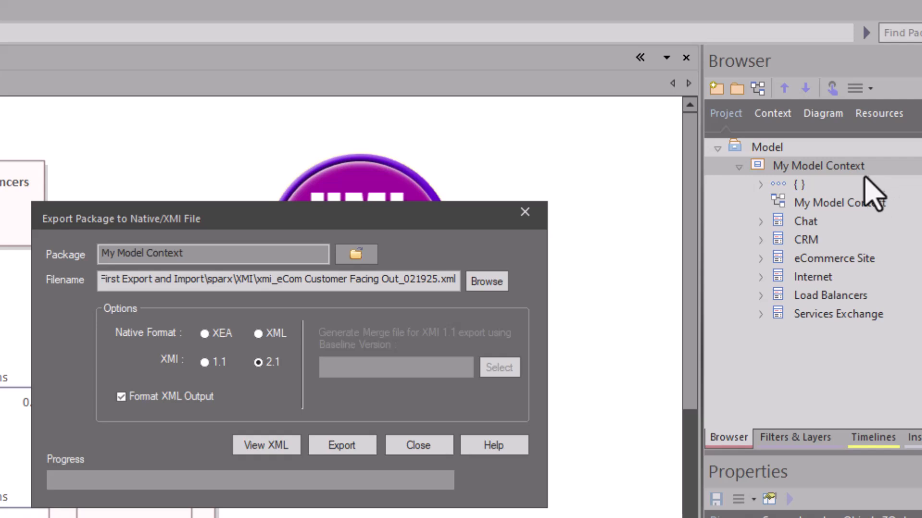
{"action": "left_click", "coordinate": [832, 180]}
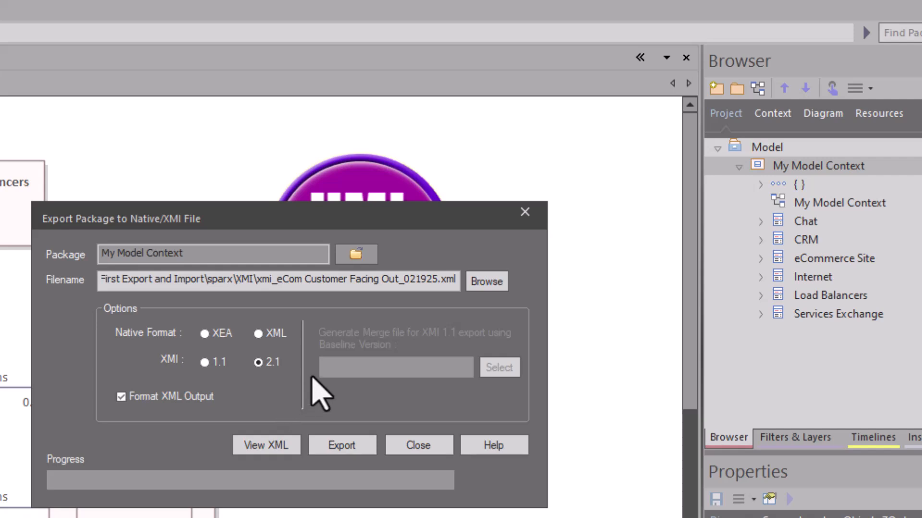
Export the package as XMI 2.1 to xmi_eCom Customer Facing Out_021925.xml in the XMI folder, replacing the existing file.
{"action": "left_click", "coordinate": [486, 282]}
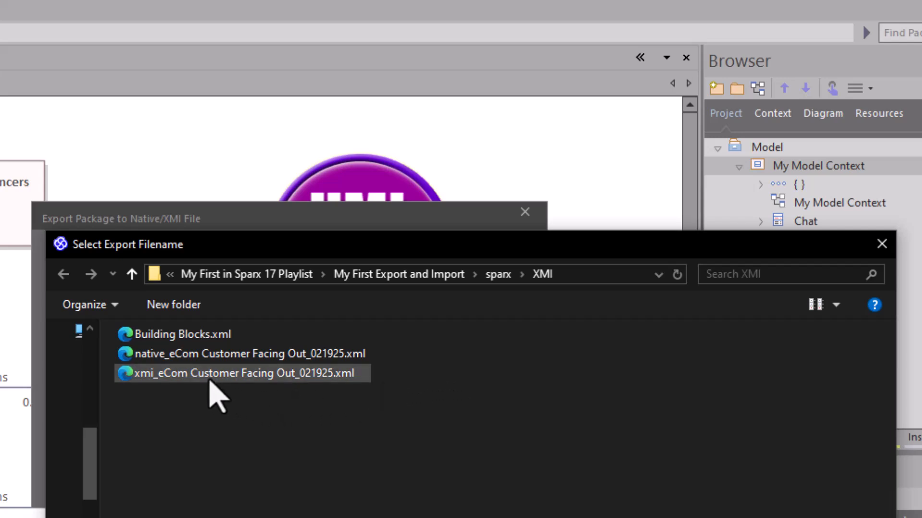
{"action": "left_click", "coordinate": [198, 370]}
{"action": "left_click", "coordinate": [195, 372]}
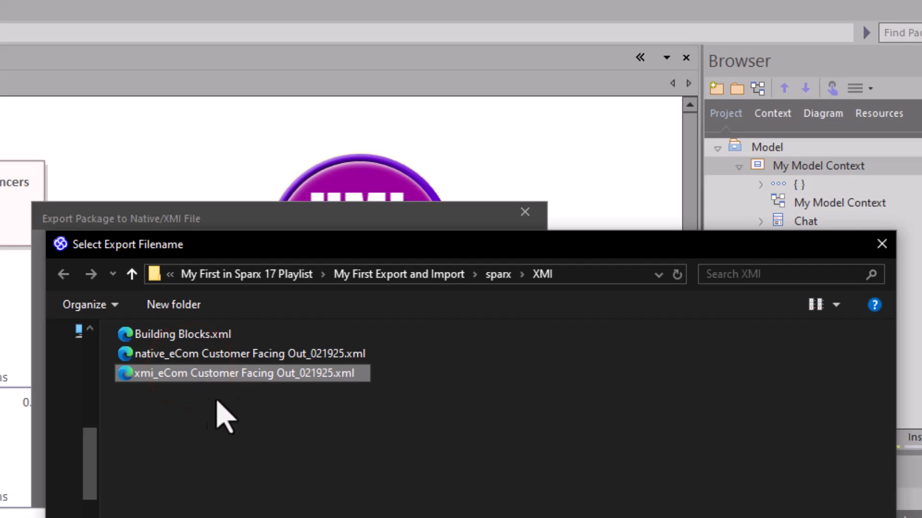
{"action": "left_click", "coordinate": [228, 355]}
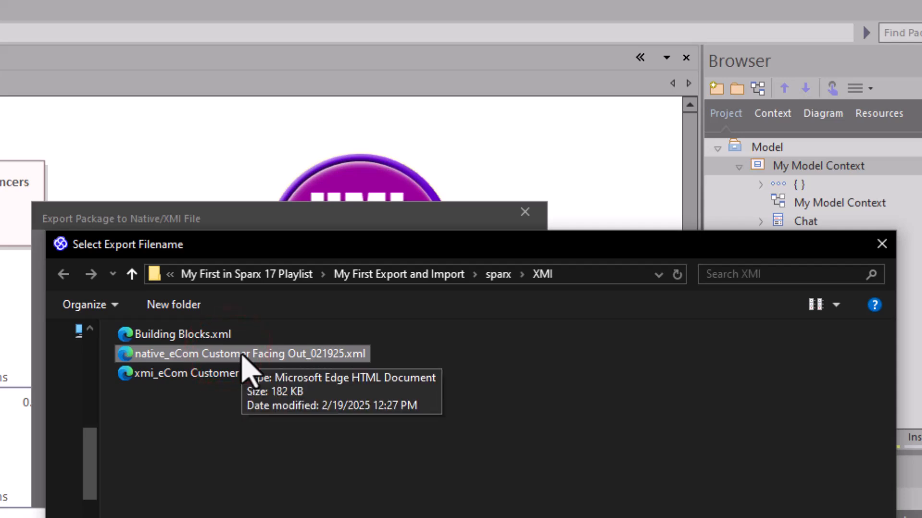
{"action": "left_click", "coordinate": [219, 376]}
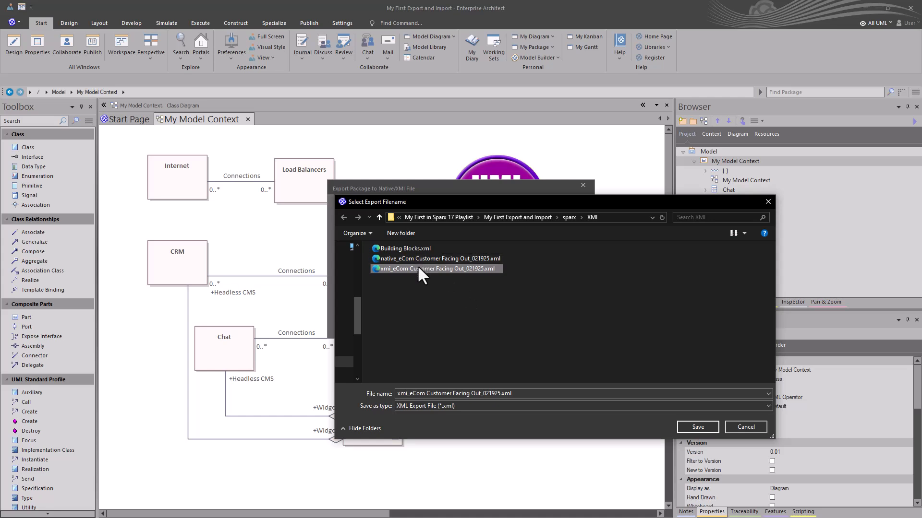
{"action": "left_click", "coordinate": [695, 426]}
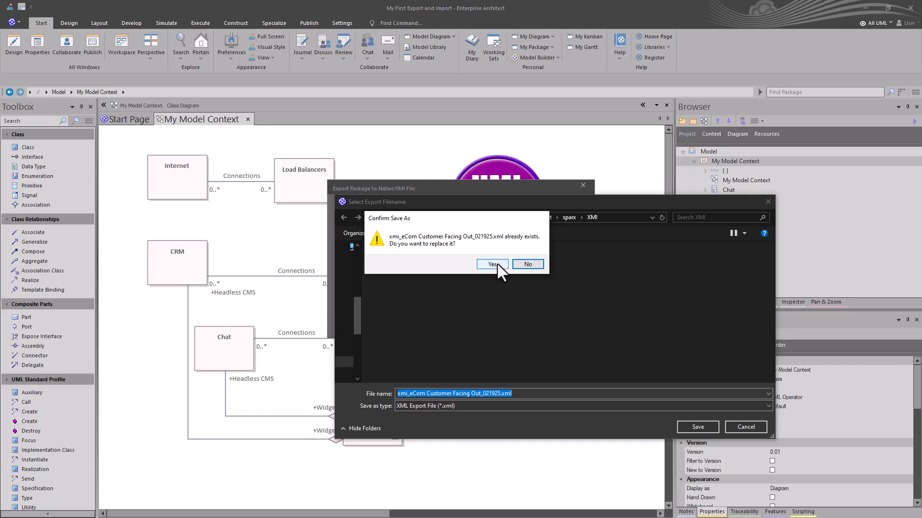
{"action": "left_click", "coordinate": [497, 263]}
{"action": "left_click", "coordinate": [482, 307]}
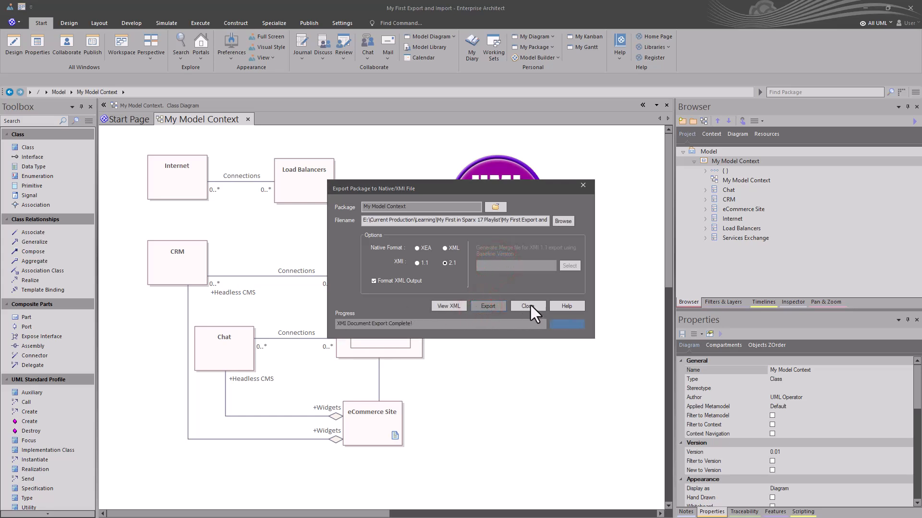
{"action": "left_click", "coordinate": [530, 306]}
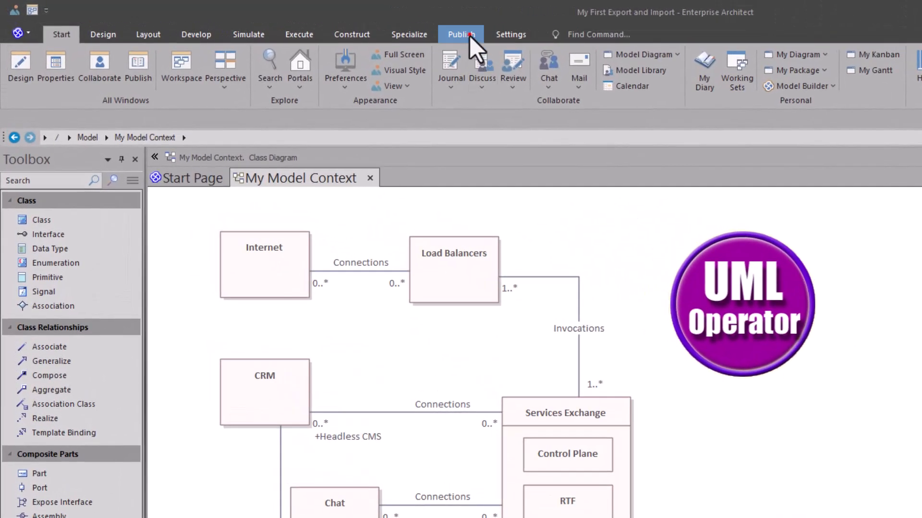
Export My Model Context in native XML format to the same file and open the exported XML for viewing.
{"action": "left_click", "coordinate": [461, 35]}
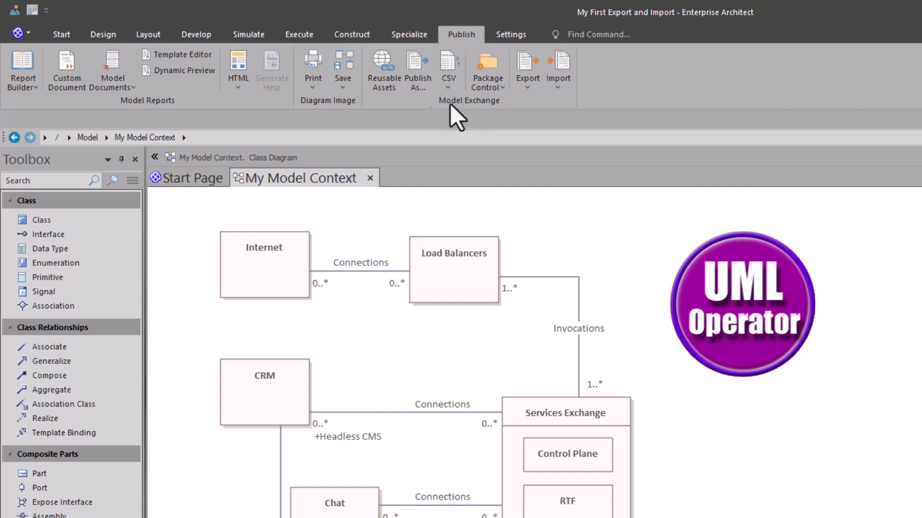
{"action": "left_click", "coordinate": [528, 91]}
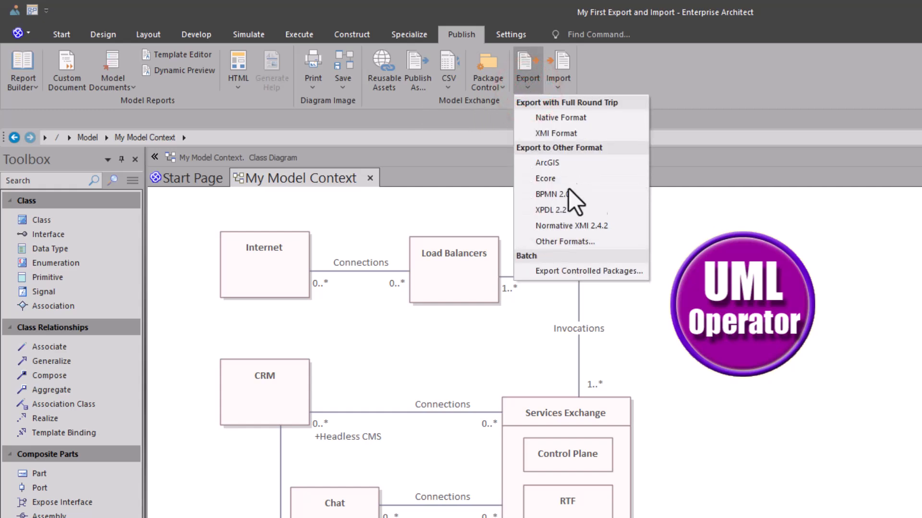
{"action": "left_click", "coordinate": [566, 121]}
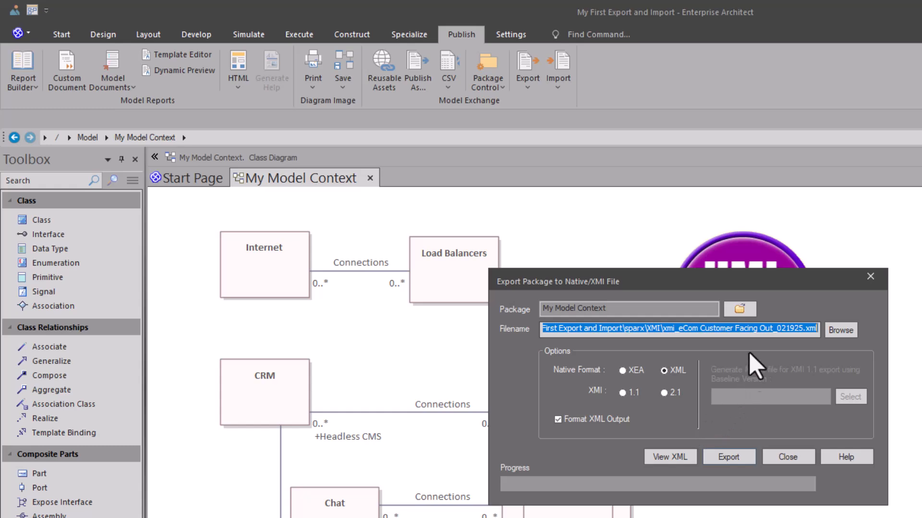
{"action": "left_click", "coordinate": [721, 460]}
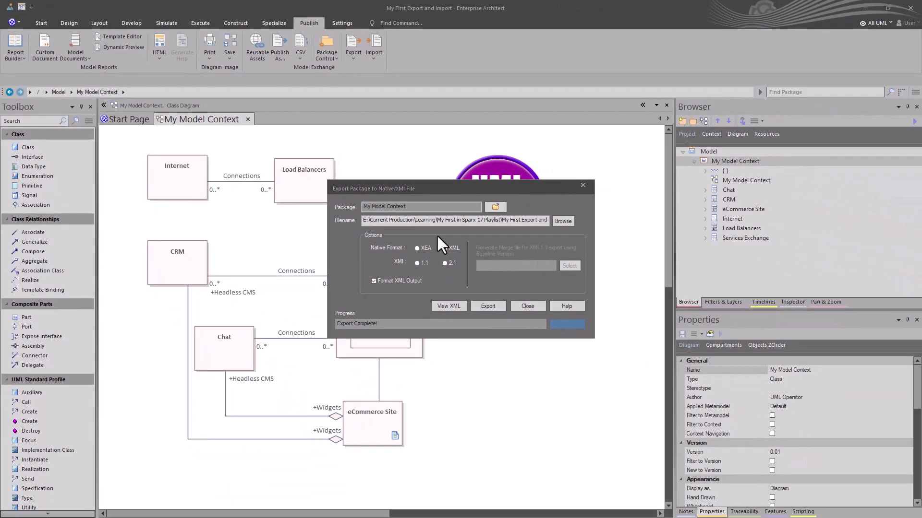
{"action": "left_click", "coordinate": [446, 307]}
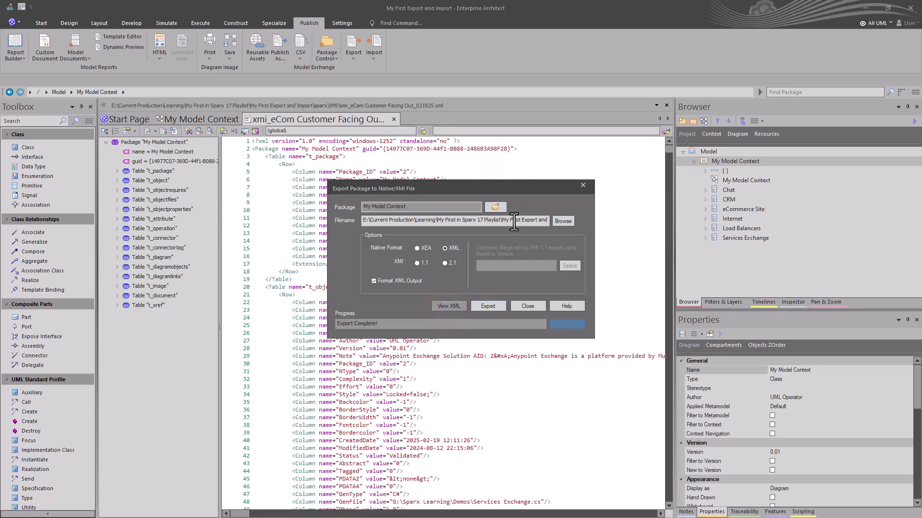
{"action": "left_click", "coordinate": [528, 305]}
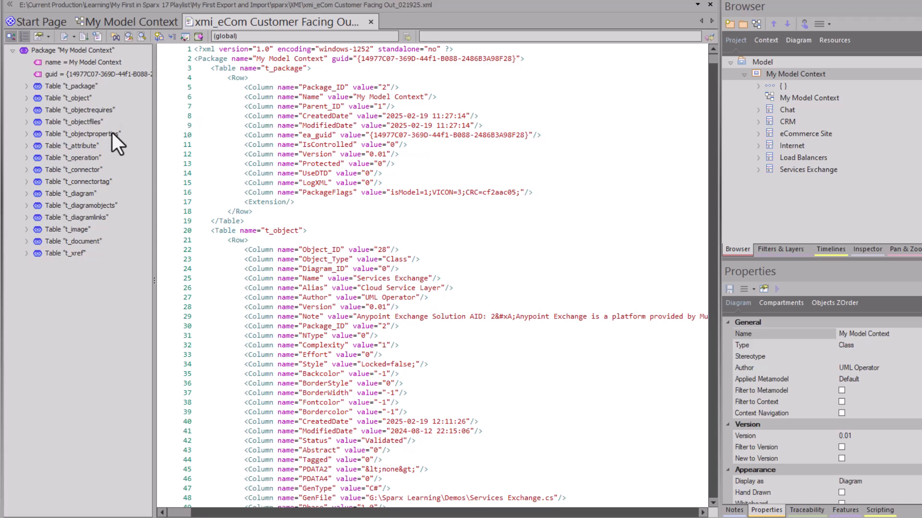
Return to the My Model Context diagram and review the notes and tags of the Services Exchange class and the UML Operator boundary.
{"action": "left_click", "coordinate": [112, 20]}
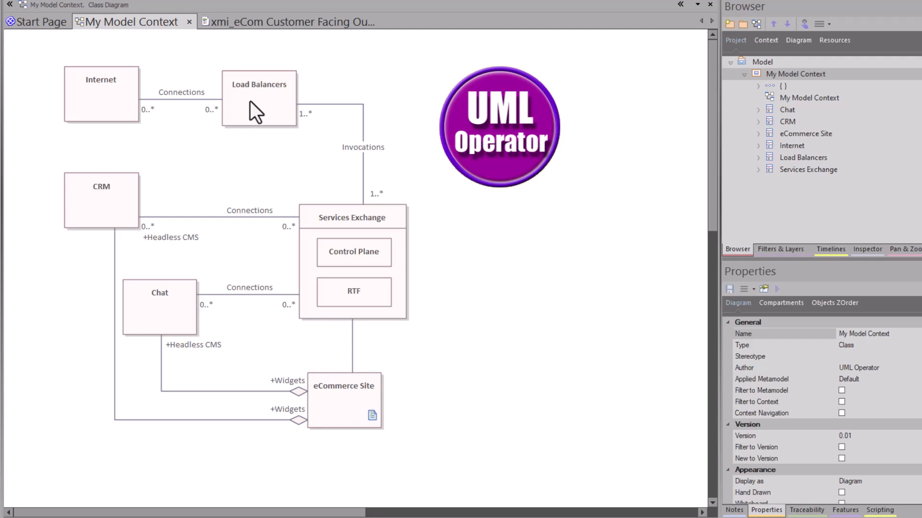
{"action": "left_click", "coordinate": [325, 211]}
{"action": "double_click", "coordinate": [324, 211]}
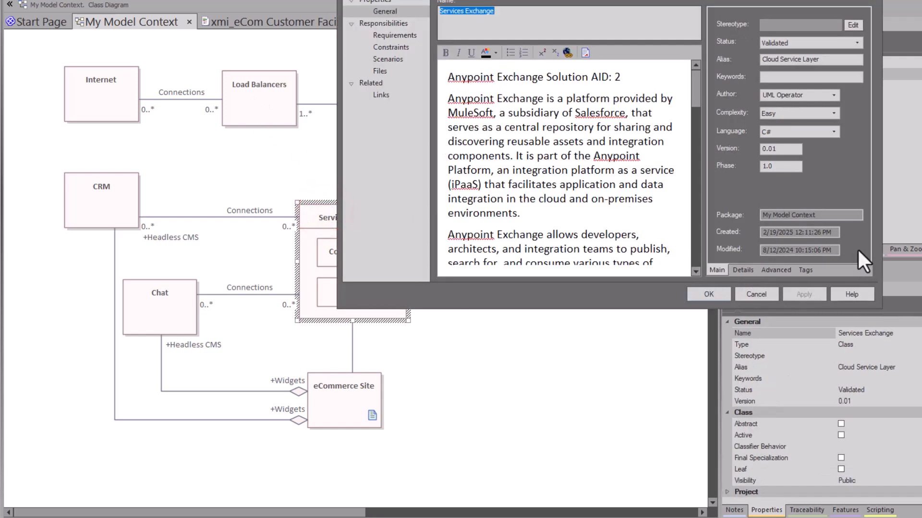
{"action": "left_click", "coordinate": [805, 270]}
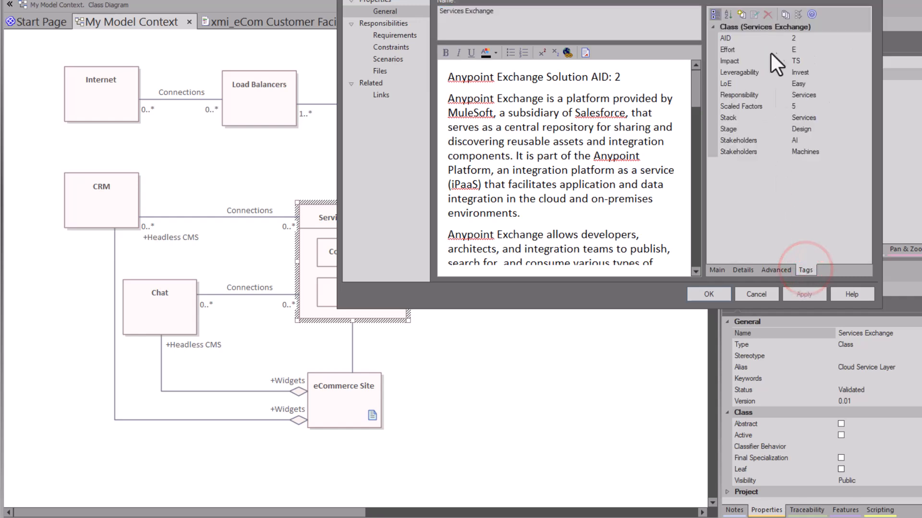
{"action": "left_click", "coordinate": [753, 294]}
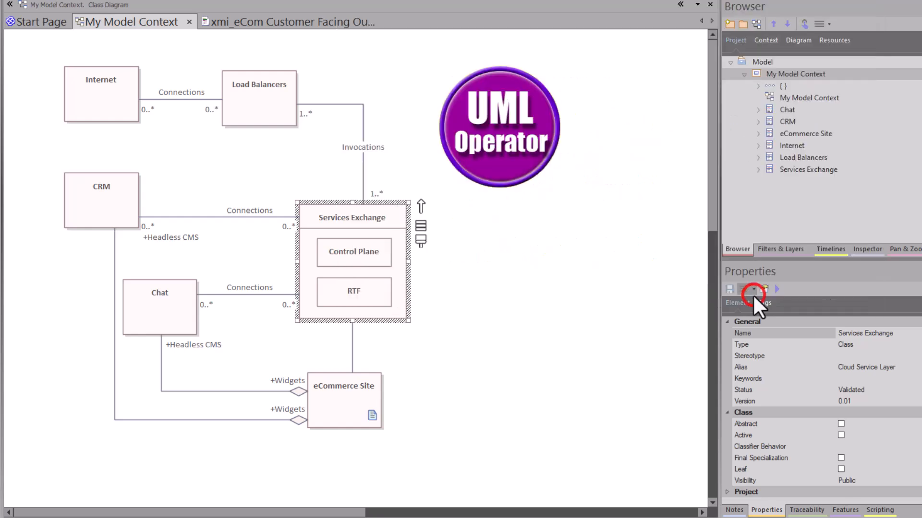
{"action": "left_click", "coordinate": [497, 178]}
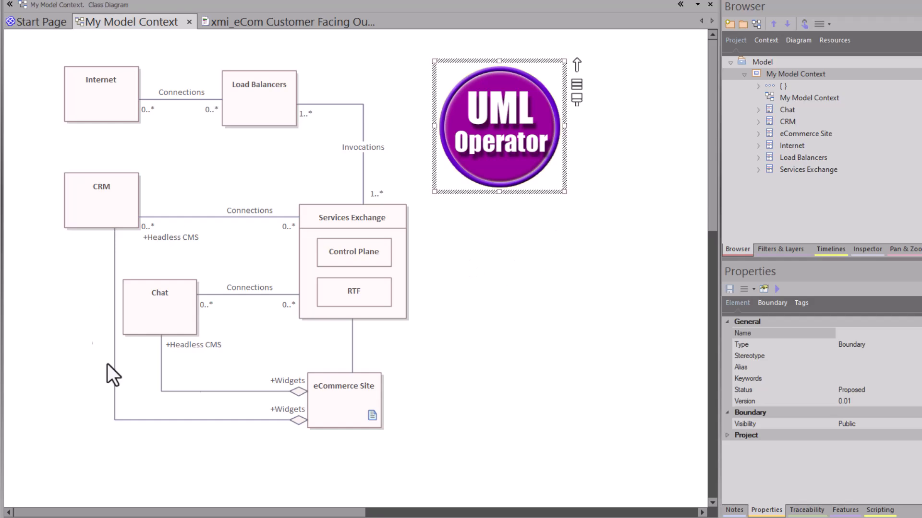
In the exported XML, examine the t_object table's rows and the columns of its first row, and collapse the table.
{"action": "left_click", "coordinate": [255, 24]}
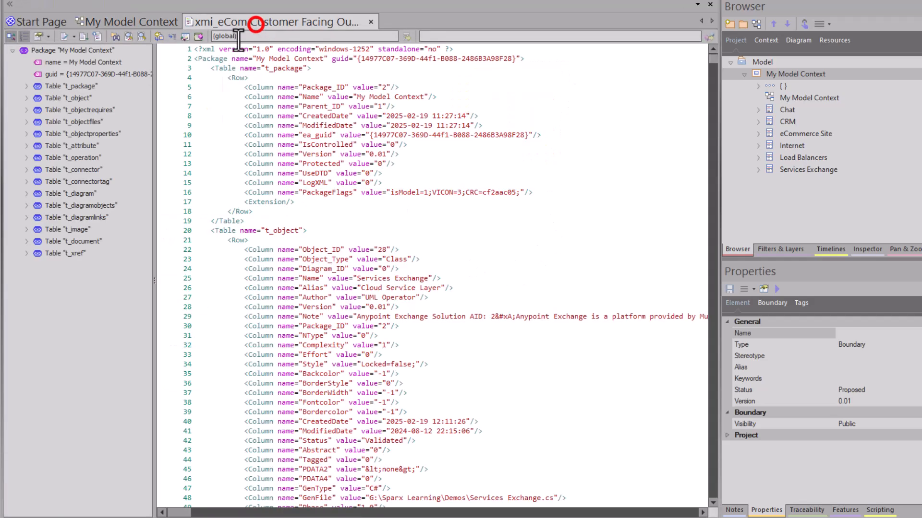
{"action": "left_click", "coordinate": [70, 100]}
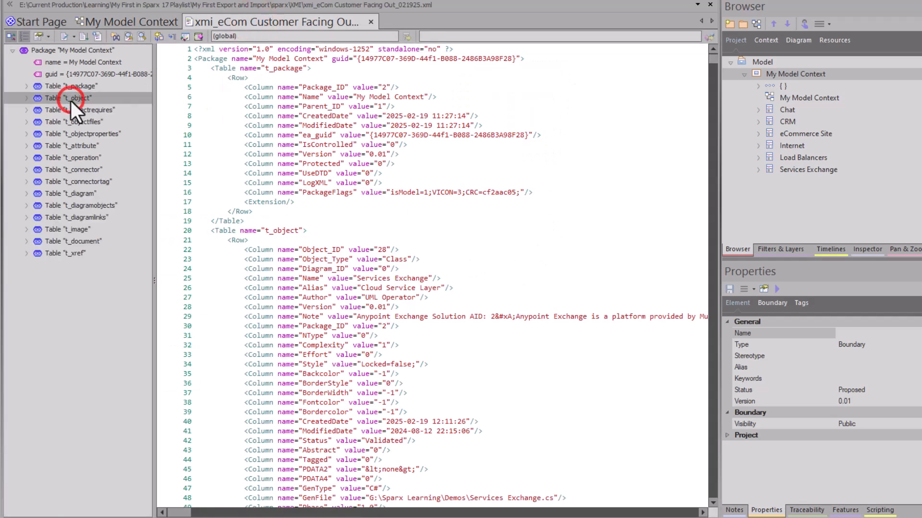
{"action": "left_click", "coordinate": [26, 98]}
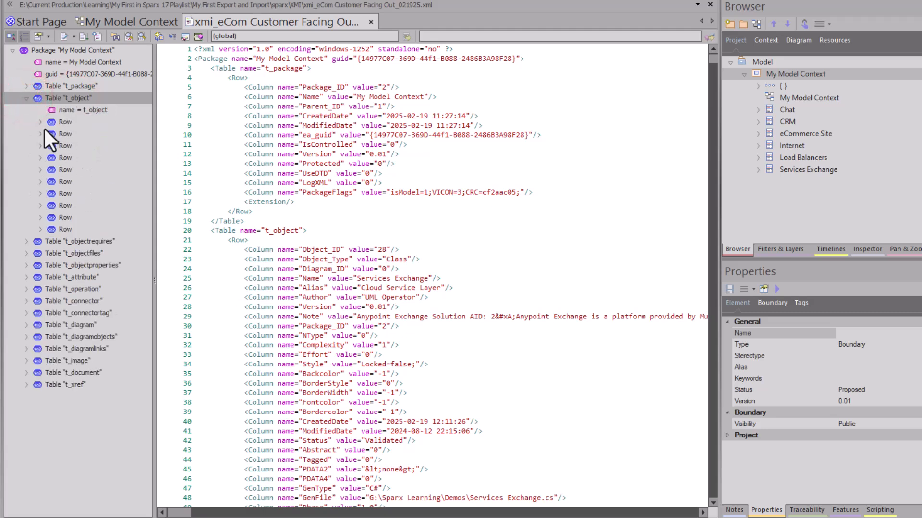
{"action": "left_click", "coordinate": [42, 122]}
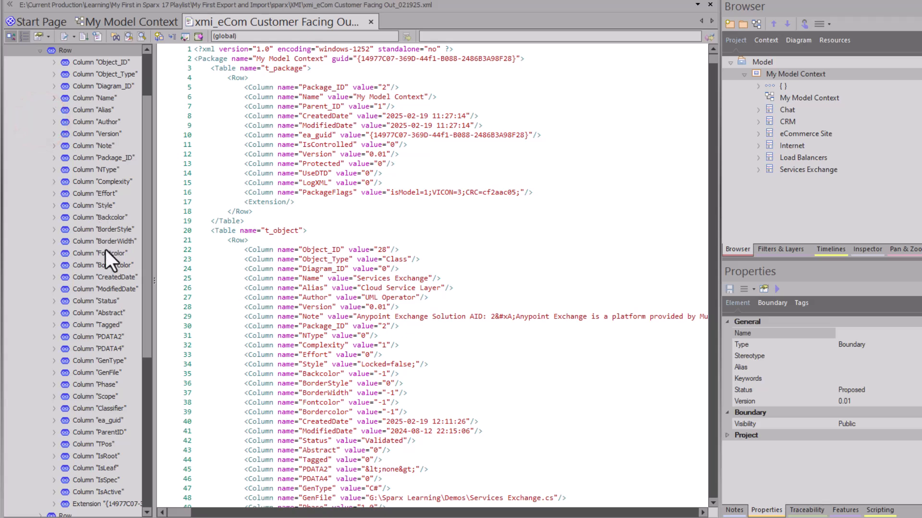
{"action": "scroll", "coordinate": [111, 287], "scroll_direction": "up", "scroll_amount": 3}
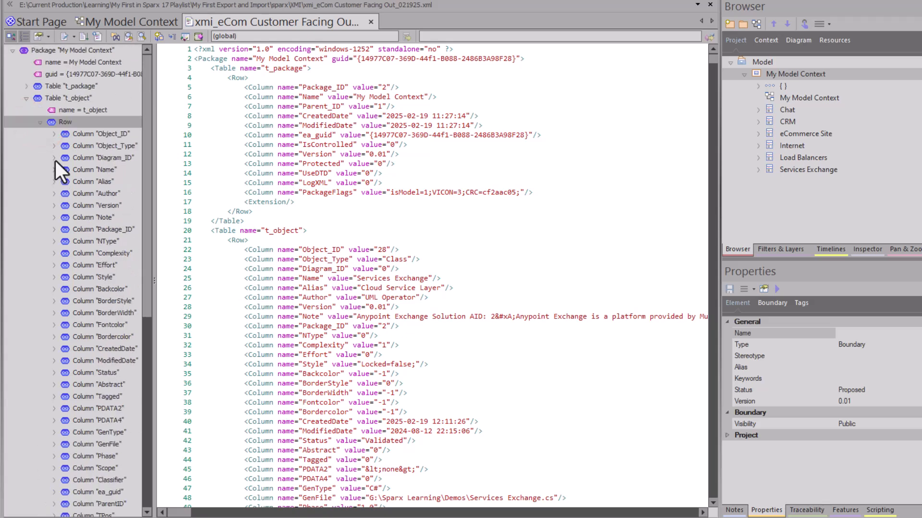
{"action": "left_click", "coordinate": [40, 122]}
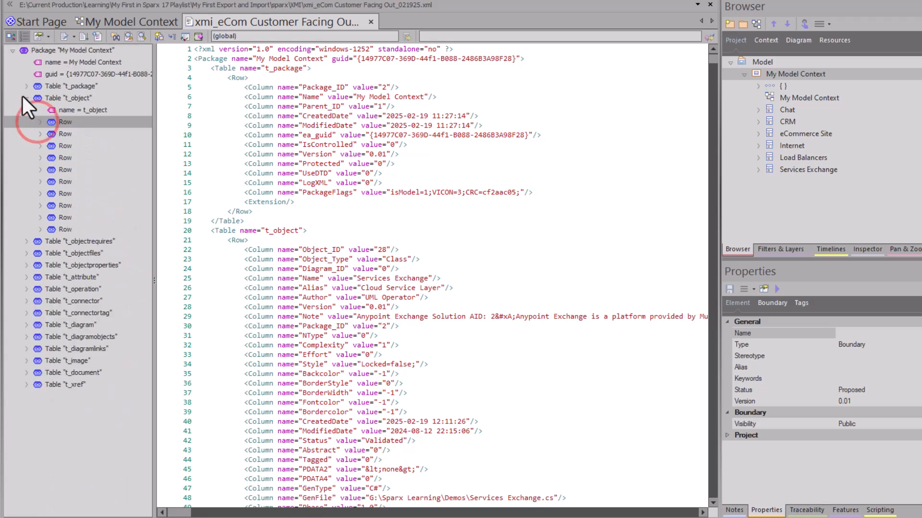
{"action": "left_click", "coordinate": [22, 98]}
{"action": "left_click", "coordinate": [26, 97]}
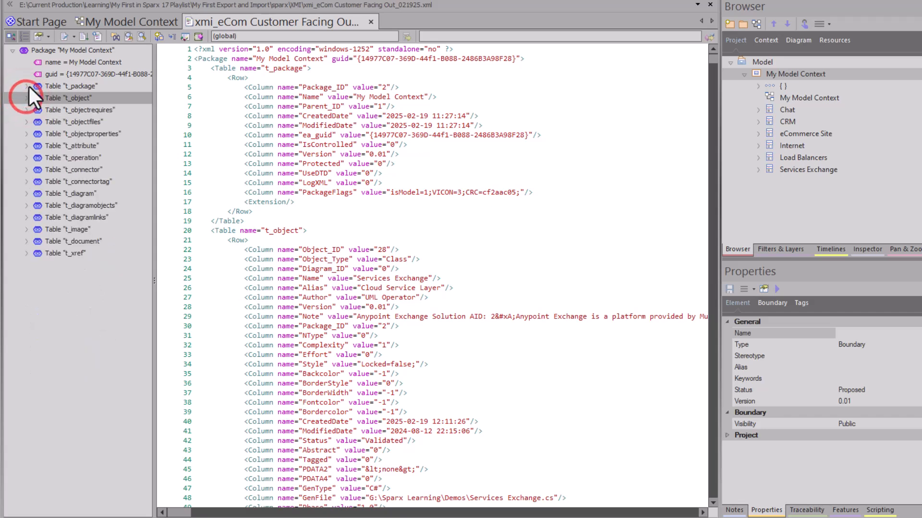
Examine the t_package table's row and columns in the XML and compare them with the My Model Context package in the model tree.
{"action": "left_click", "coordinate": [26, 86]}
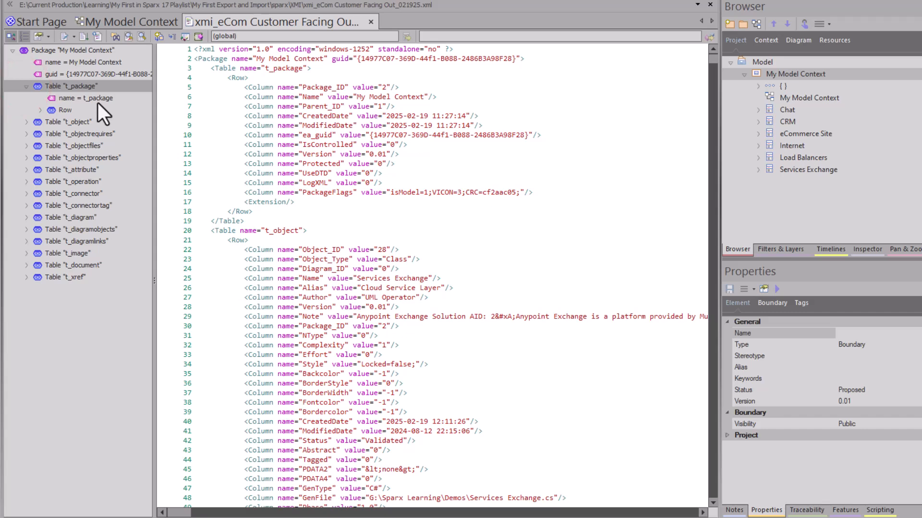
{"action": "left_click", "coordinate": [41, 111]}
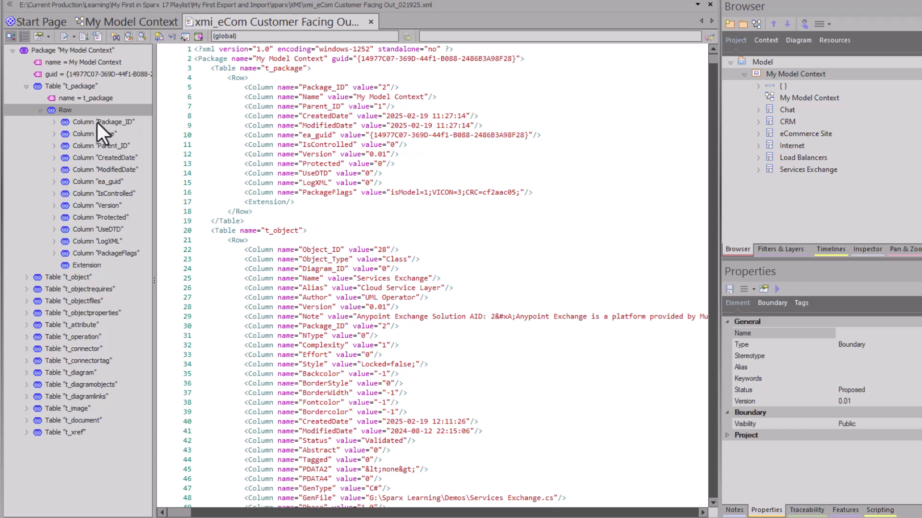
{"action": "left_click", "coordinate": [27, 87]}
{"action": "left_click", "coordinate": [790, 75]}
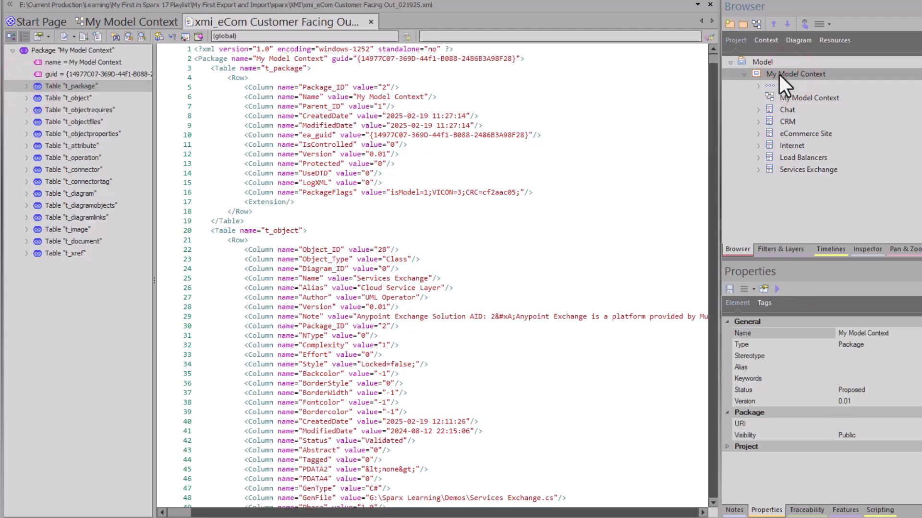
{"action": "left_click", "coordinate": [765, 63]}
{"action": "left_click", "coordinate": [768, 73]}
Look over the rows of the t_objectrequires table in the exported XML and collapse the table.
{"action": "left_click", "coordinate": [26, 109]}
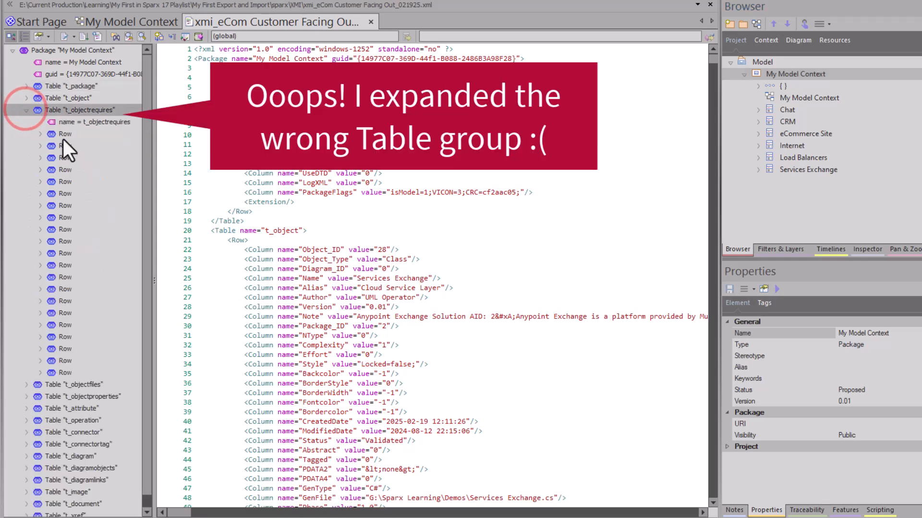
{"action": "left_click", "coordinate": [36, 134]}
{"action": "left_click", "coordinate": [40, 134]}
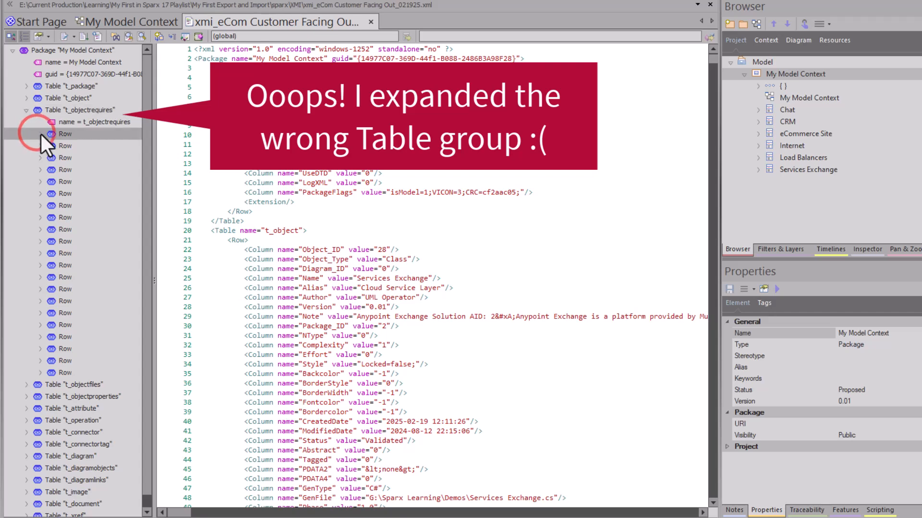
{"action": "left_click", "coordinate": [26, 110]}
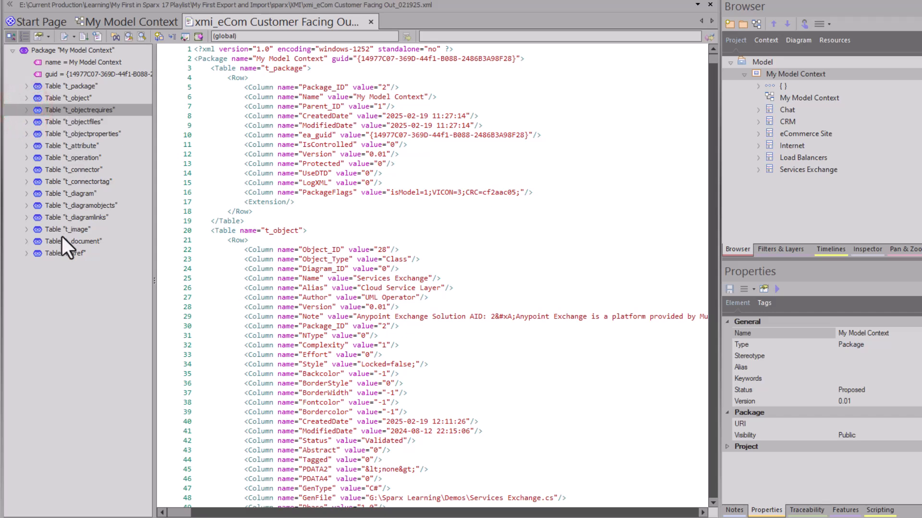
Examine the t_image table in the XML, compare it with the image on the My Model Context diagram, and collapse it.
{"action": "left_click", "coordinate": [26, 230]}
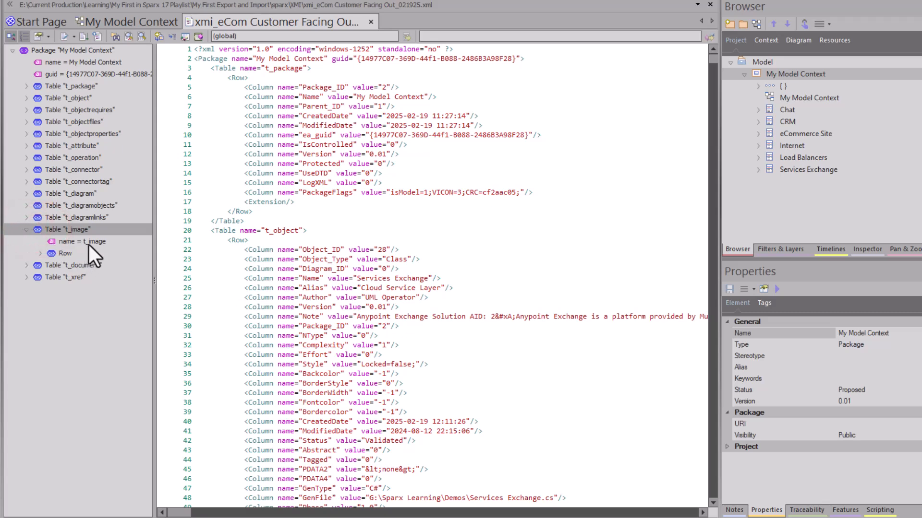
{"action": "left_click", "coordinate": [151, 24]}
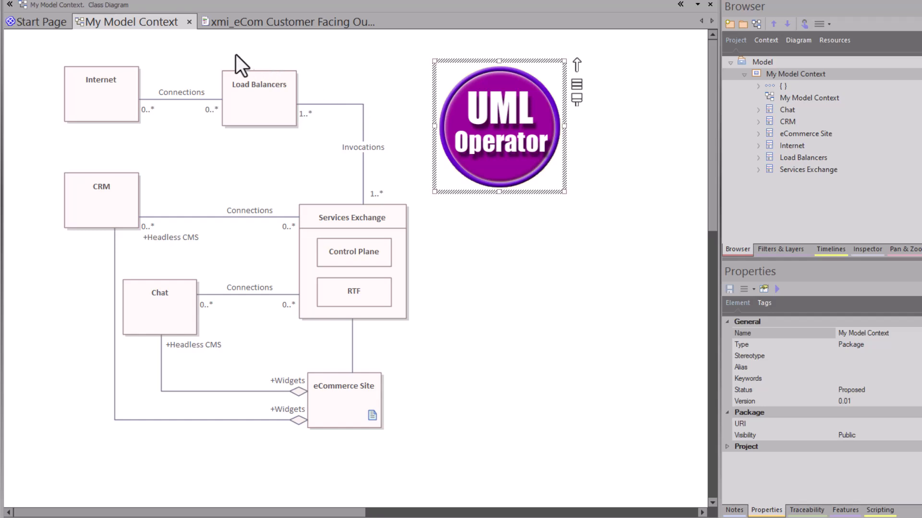
{"action": "left_click", "coordinate": [265, 23]}
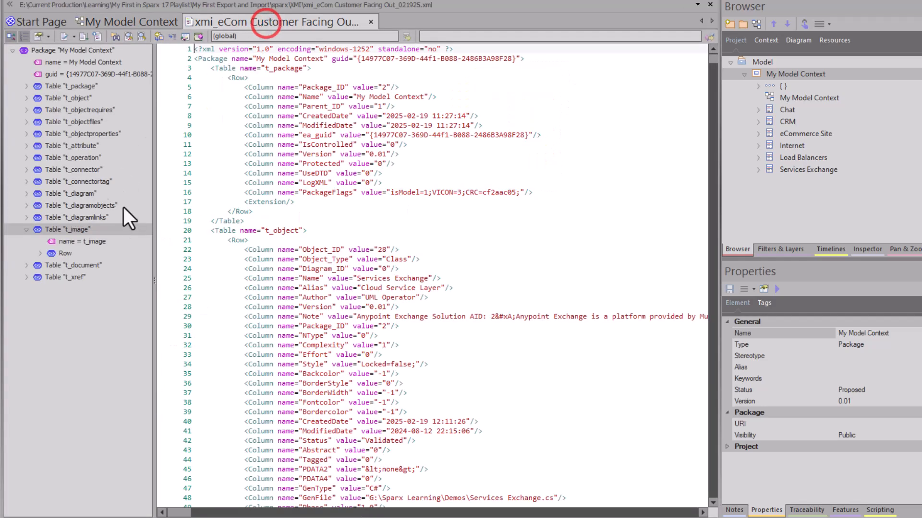
{"action": "left_click", "coordinate": [25, 230]}
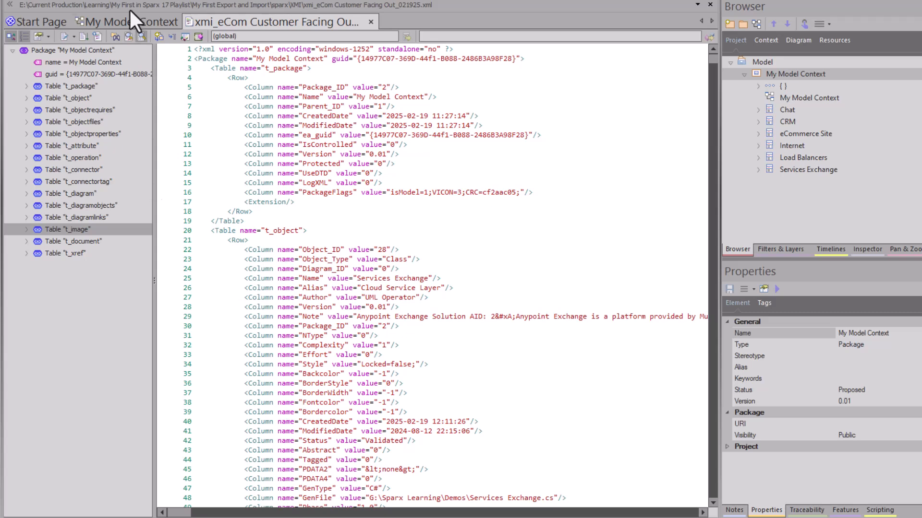
From the My Model Context diagram, preview UML_Operator_Logo.png in the Image Manager and close the manager.
{"action": "left_click", "coordinate": [128, 22]}
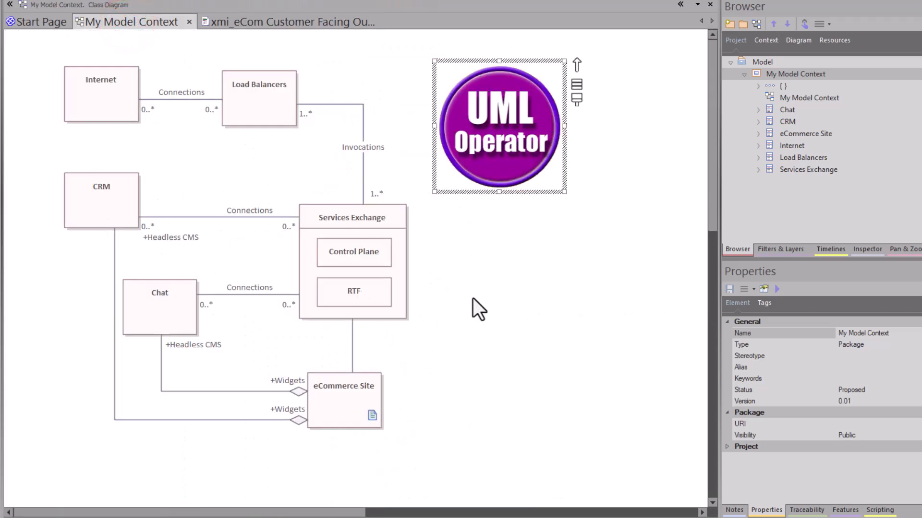
{"action": "left_click", "coordinate": [517, 250]}
{"action": "left_click", "coordinate": [500, 169]}
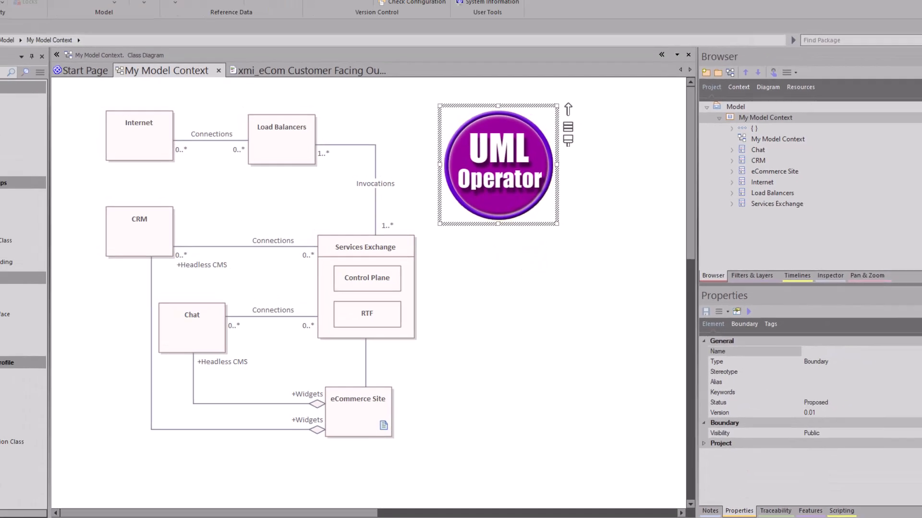
{"action": "left_click", "coordinate": [337, 23]}
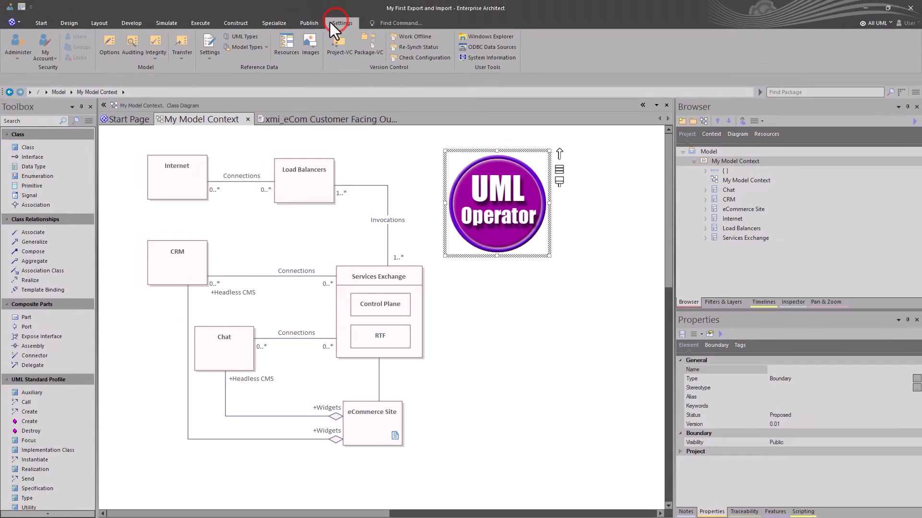
{"action": "left_click", "coordinate": [309, 48]}
{"action": "left_click", "coordinate": [257, 116]}
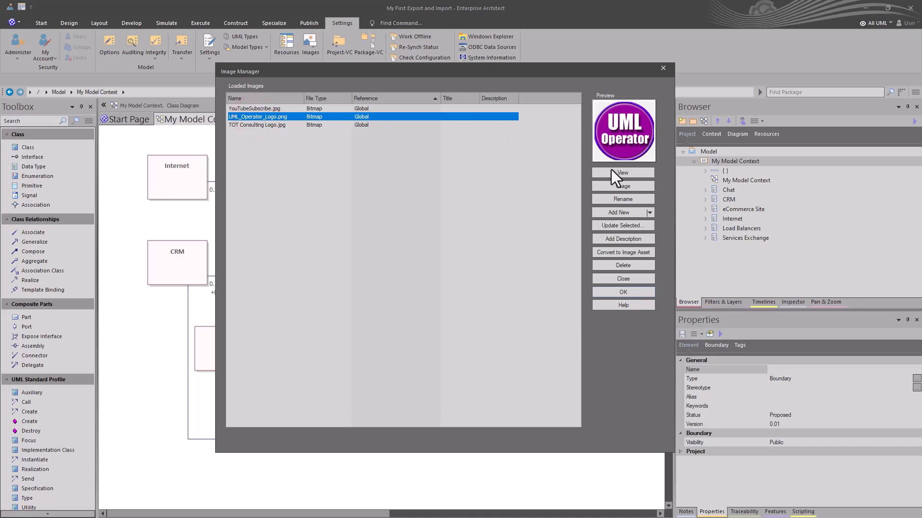
{"action": "left_click", "coordinate": [616, 286]}
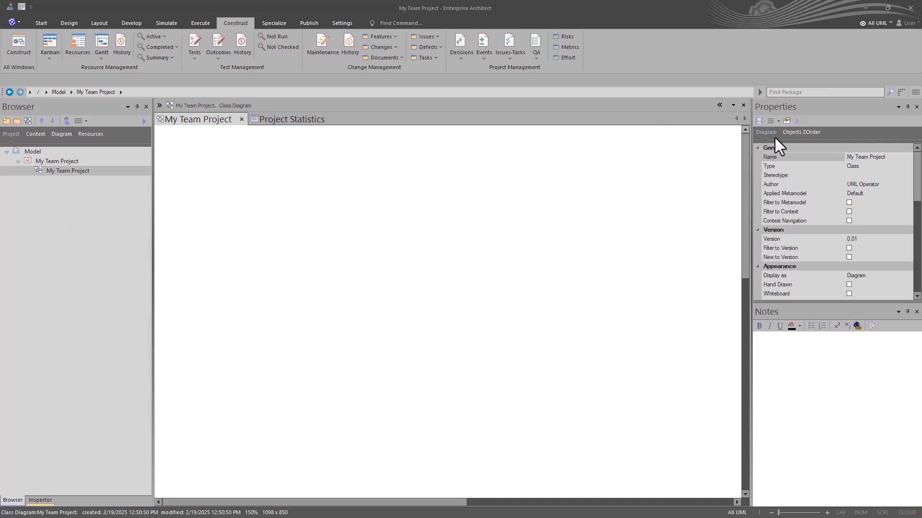
In the My Team Project model, review the project statistics and close them.
{"action": "left_click", "coordinate": [419, 218]}
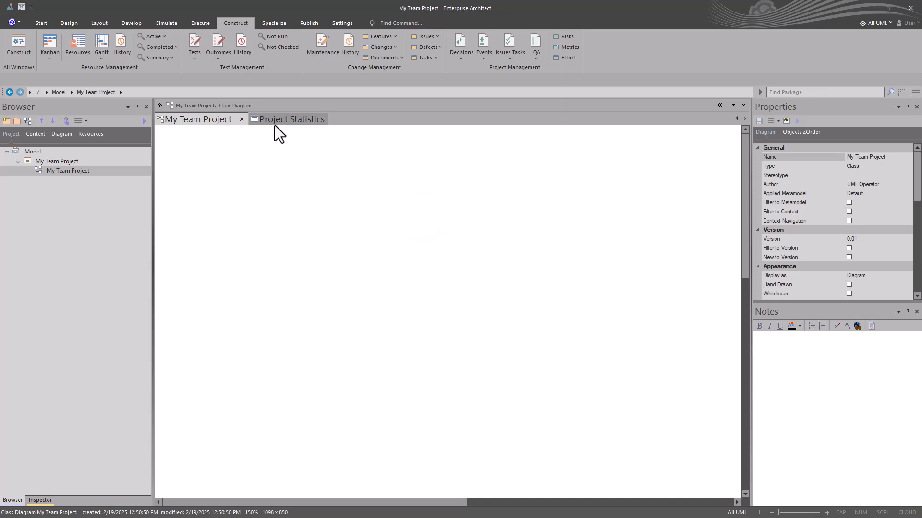
{"action": "left_click", "coordinate": [288, 119]}
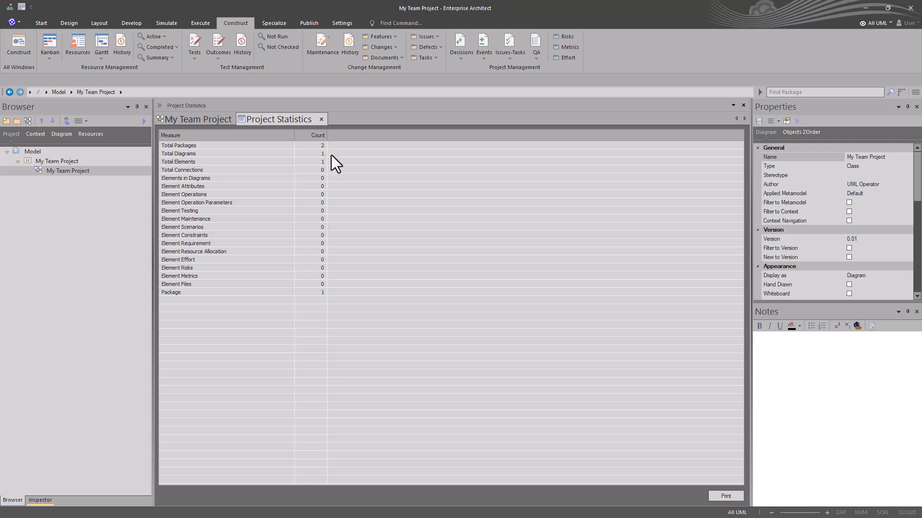
{"action": "left_click", "coordinate": [321, 119]}
{"action": "left_click", "coordinate": [293, 185]}
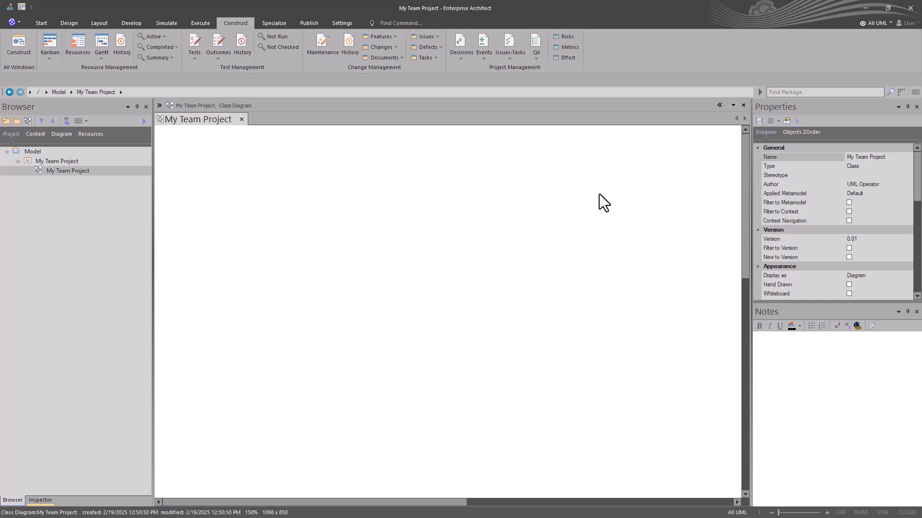
Open the native/XMI import for the My Team Project package and enable baselining the package after import.
{"action": "left_click", "coordinate": [41, 161]}
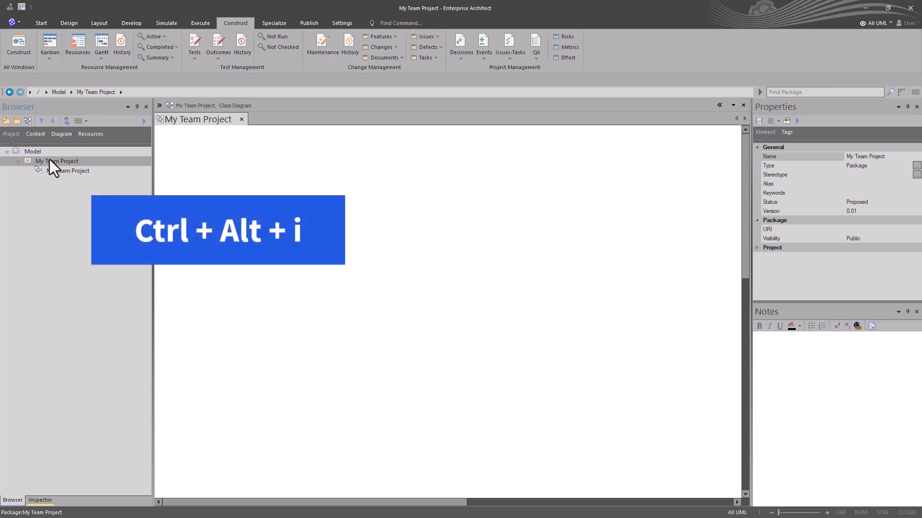
{"action": "key", "text": "ctrl+alt+i"}
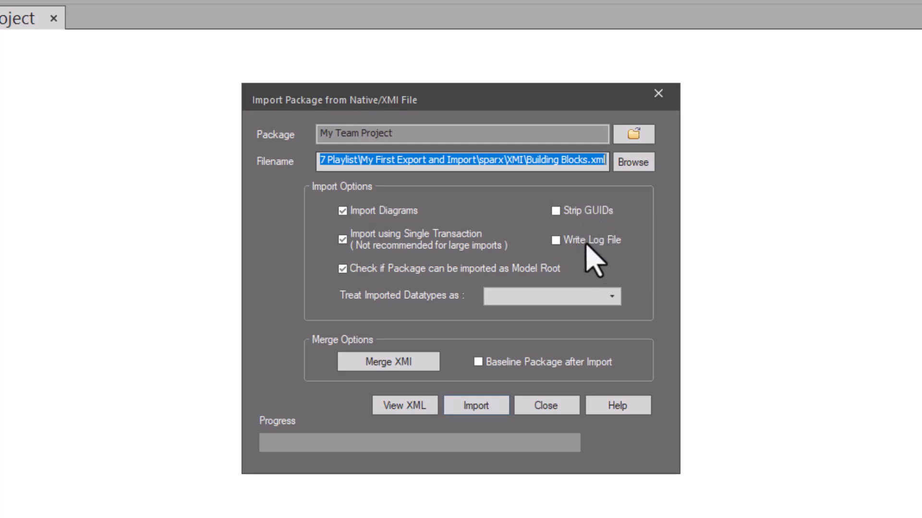
{"action": "left_click", "coordinate": [478, 363]}
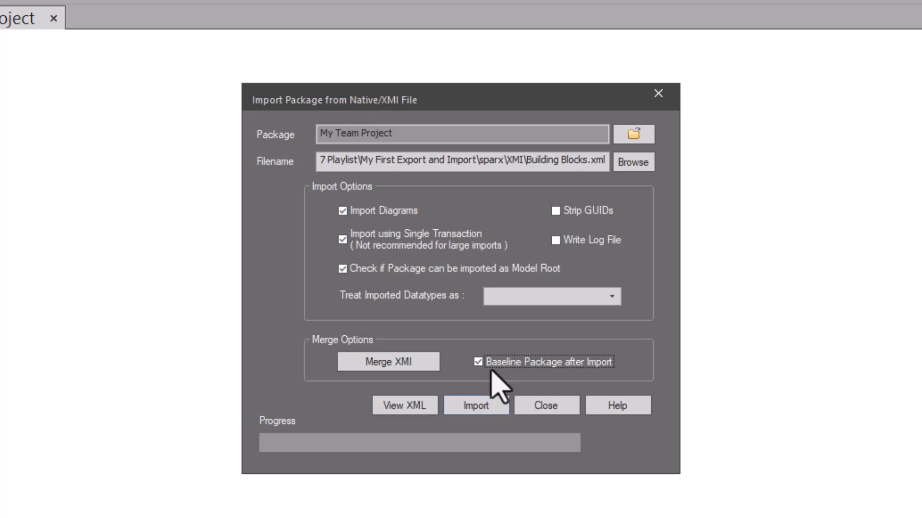
Choose native_eCom Customer Facing Out_021925.xml from the XMI folder as the file to import.
{"action": "left_click", "coordinate": [630, 163]}
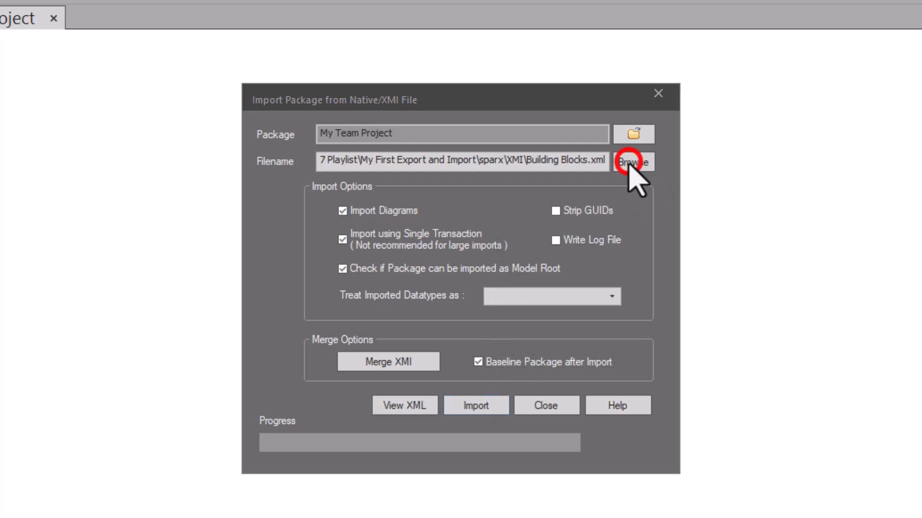
{"action": "double_click", "coordinate": [354, 215]}
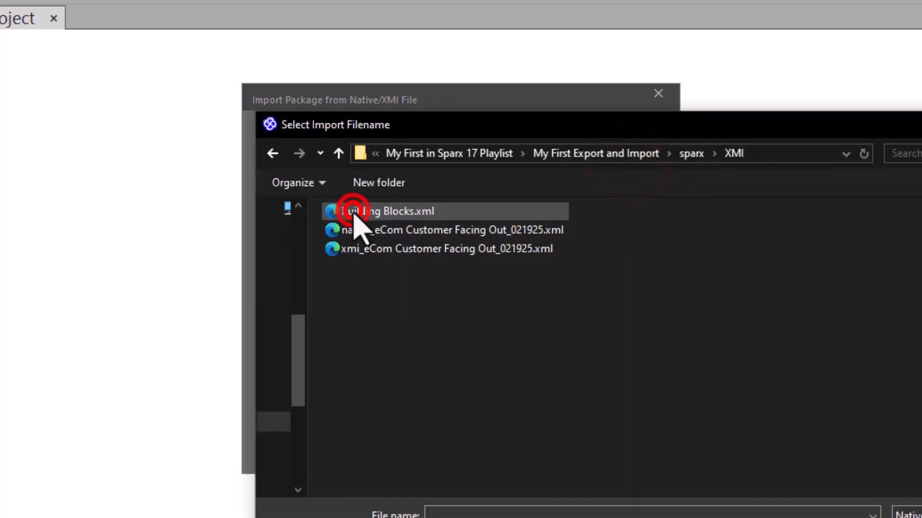
{"action": "left_click", "coordinate": [401, 230]}
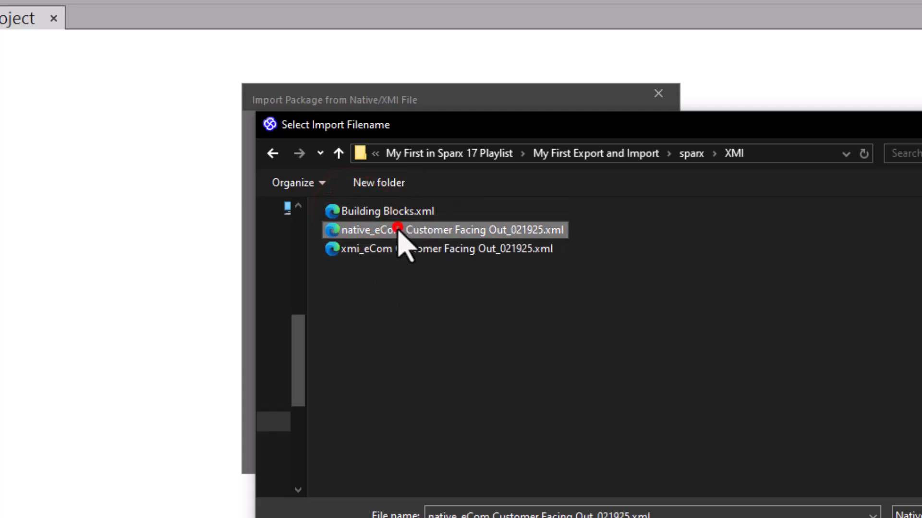
{"action": "left_click", "coordinate": [397, 249]}
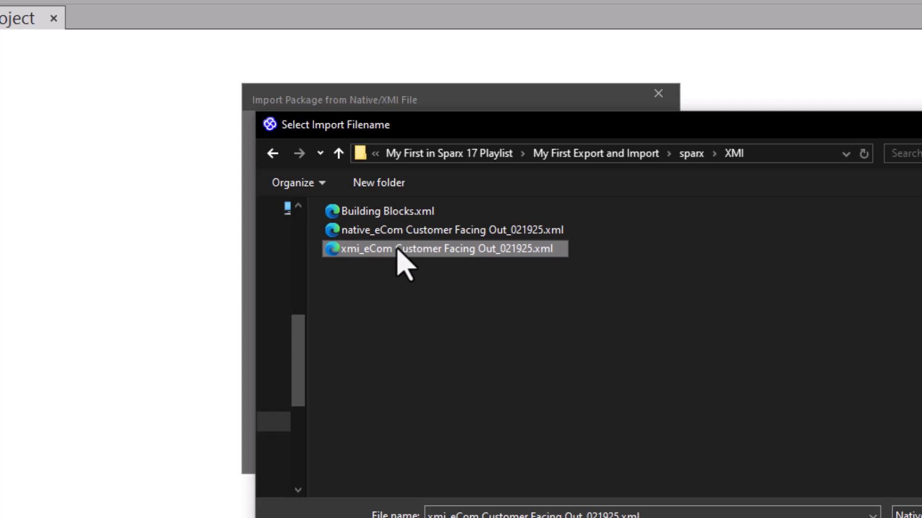
{"action": "left_click", "coordinate": [398, 230]}
{"action": "left_click", "coordinate": [399, 249]}
{"action": "left_click", "coordinate": [399, 229]}
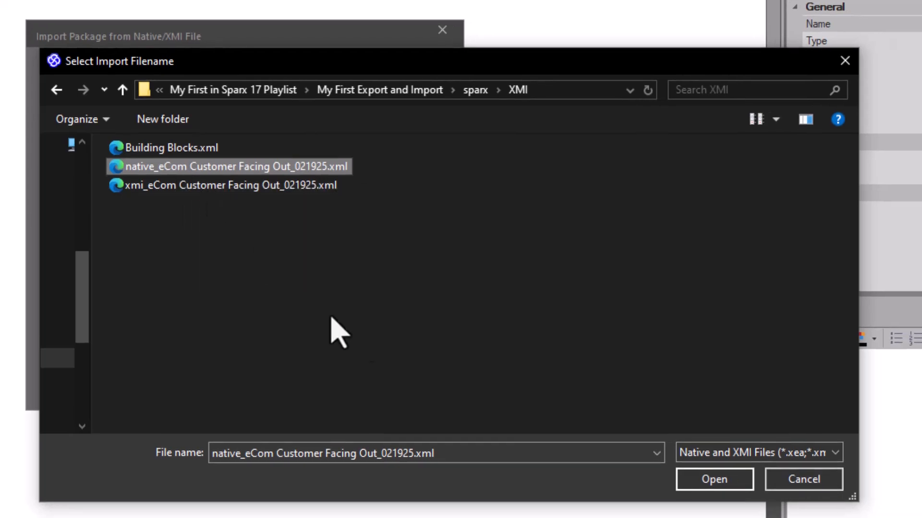
{"action": "left_click", "coordinate": [722, 482]}
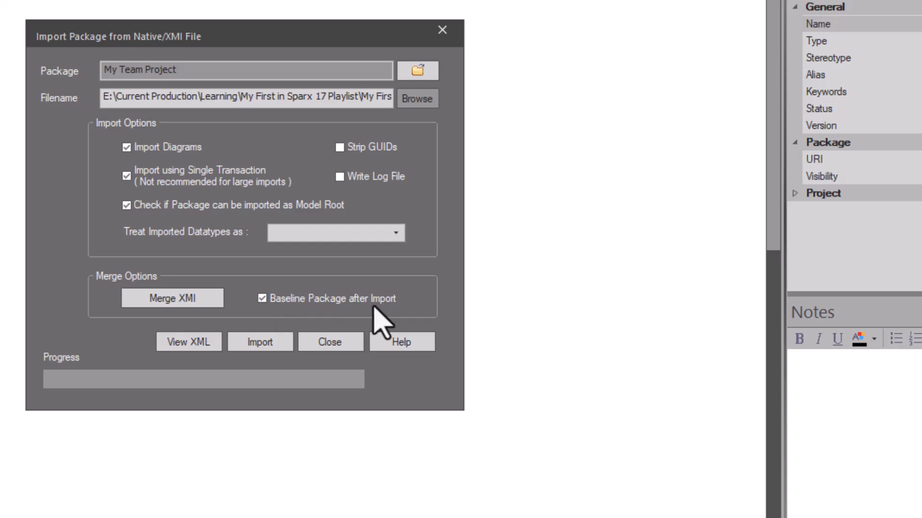
Import the native XML file into My Team Project and create a My Model Context baseline with version 01.
{"action": "left_click", "coordinate": [260, 342]}
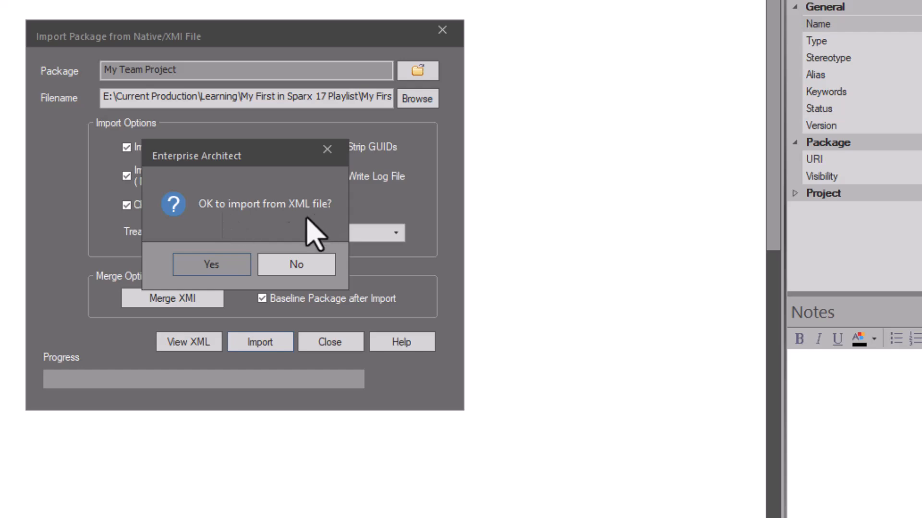
{"action": "left_click", "coordinate": [197, 263]}
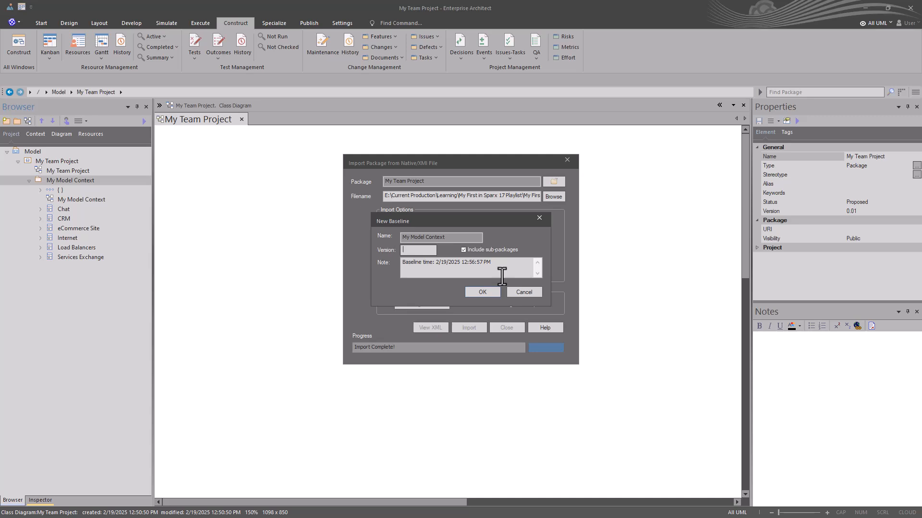
{"action": "type", "text": "01"}
{"action": "left_click", "coordinate": [466, 291]}
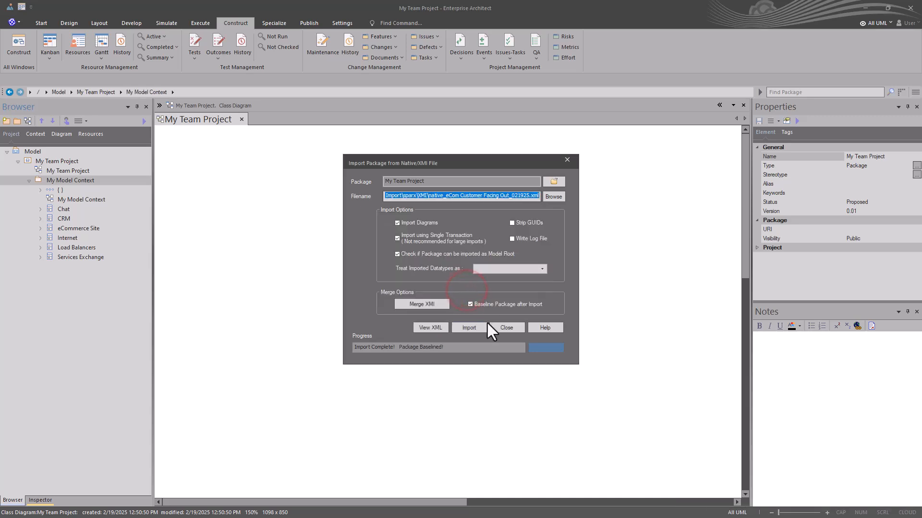
{"action": "left_click", "coordinate": [506, 328]}
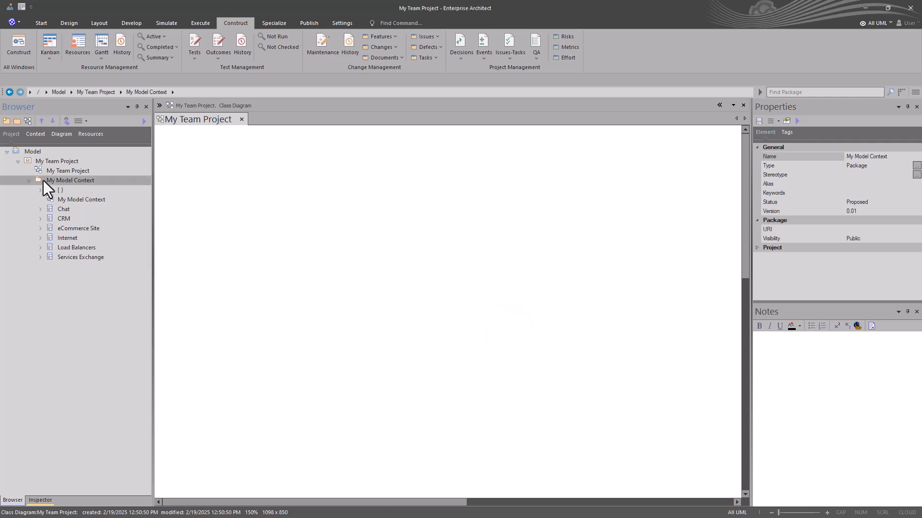
Open the imported My Model Context diagram to check it, and delete the My Model Context package from My Team Project.
{"action": "double_click", "coordinate": [57, 200]}
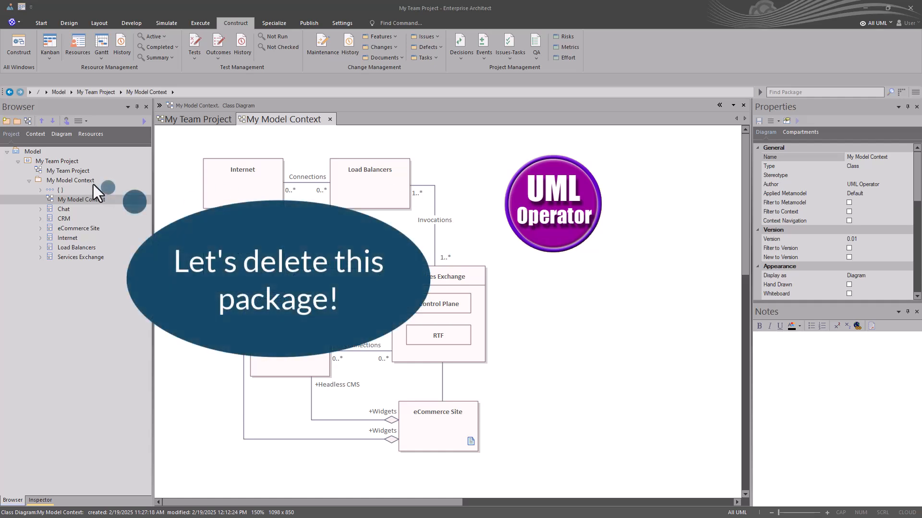
{"action": "left_click", "coordinate": [69, 181]}
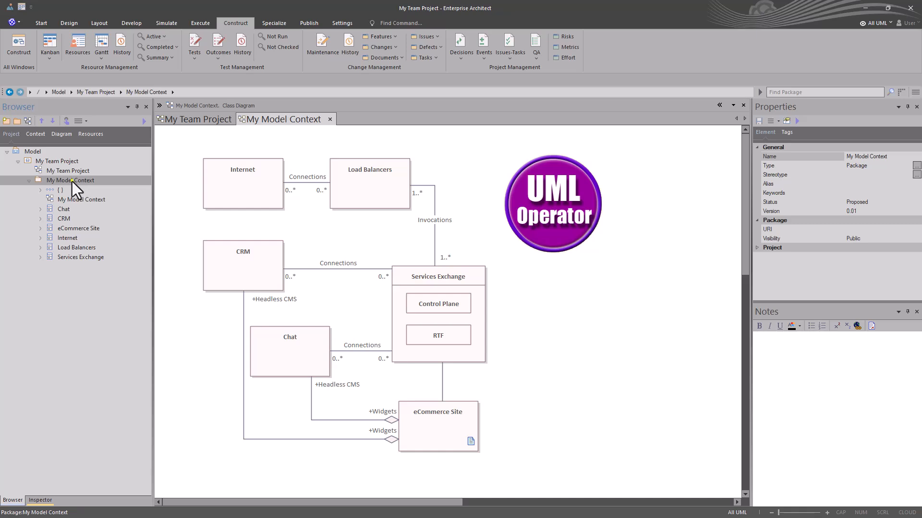
{"action": "right_click", "coordinate": [72, 181]}
{"action": "left_click", "coordinate": [118, 403]}
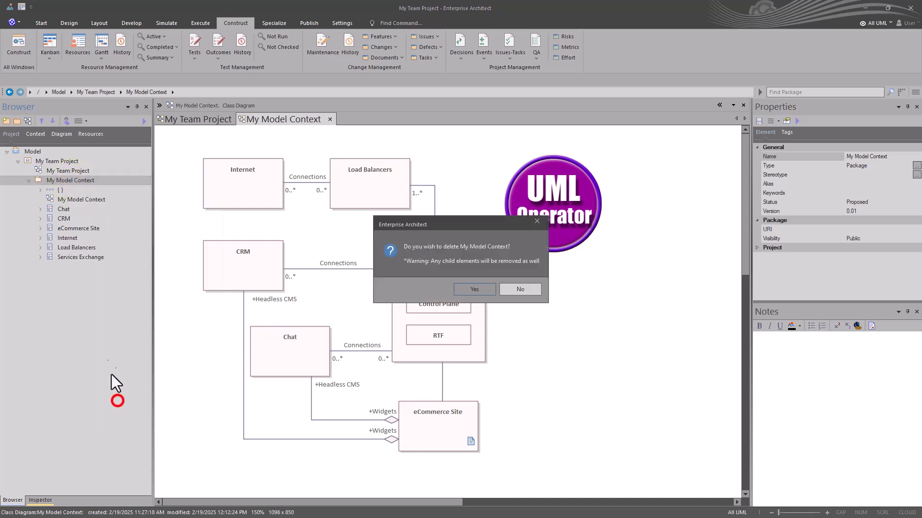
{"action": "left_click", "coordinate": [474, 289]}
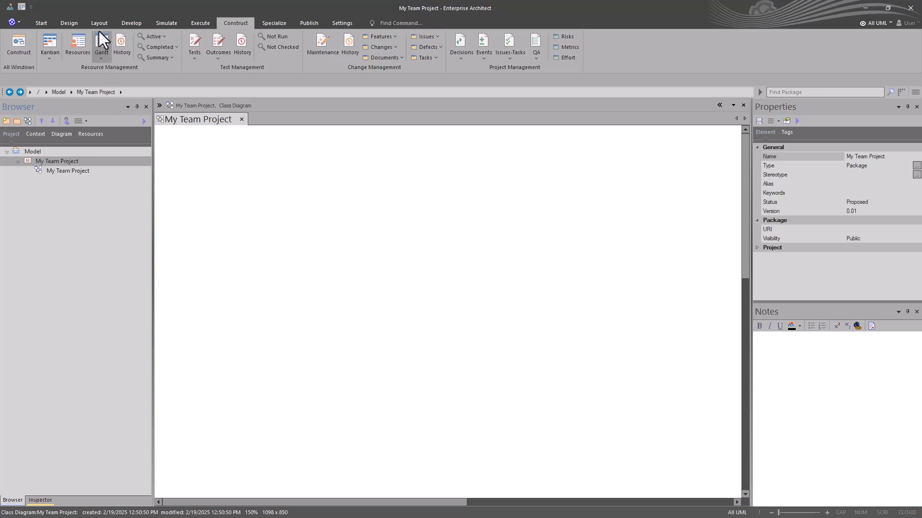
Open the native file import for My Team Project and choose native_eCom Customer Facing Out_021925.xml as the import file.
{"action": "left_click", "coordinate": [309, 24]}
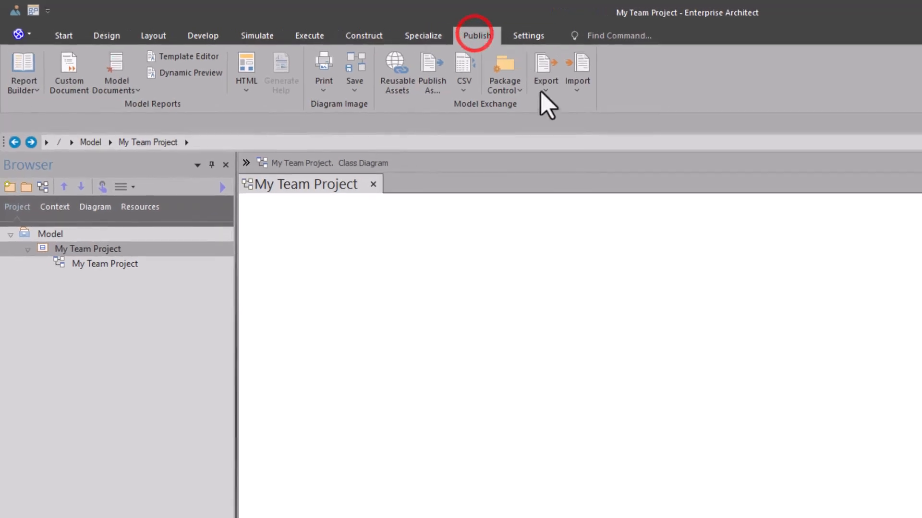
{"action": "left_click", "coordinate": [580, 95]}
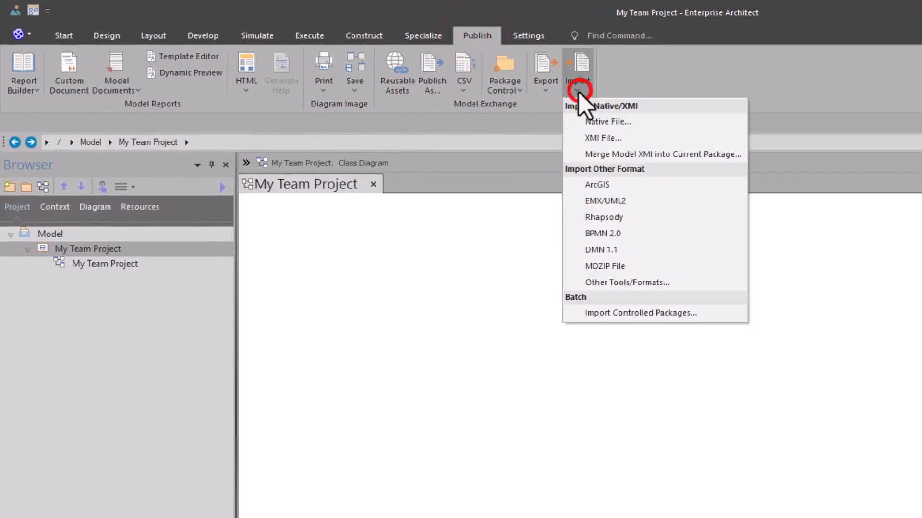
{"action": "left_click", "coordinate": [619, 122]}
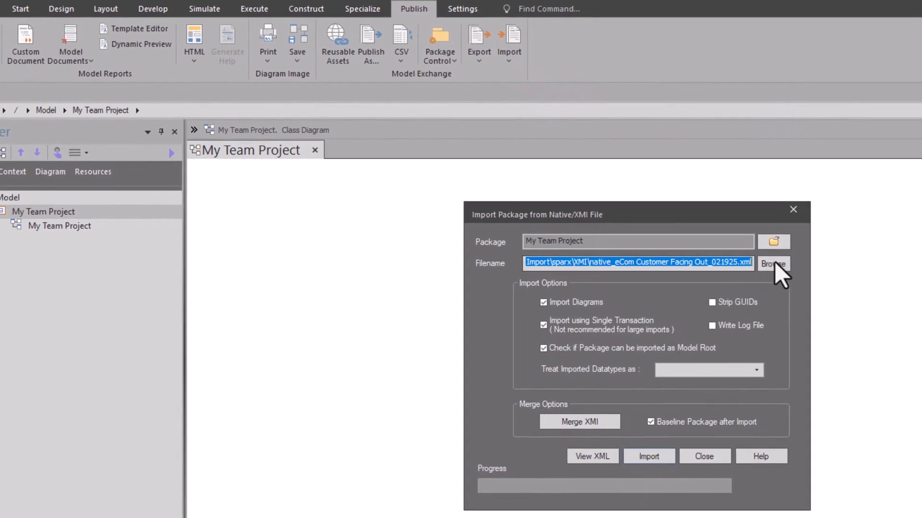
{"action": "left_click", "coordinate": [773, 264]}
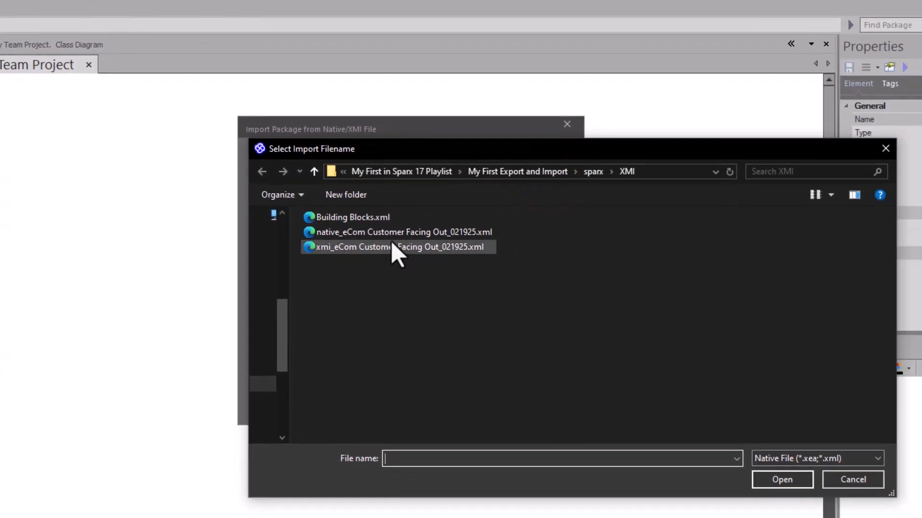
{"action": "left_click", "coordinate": [390, 234]}
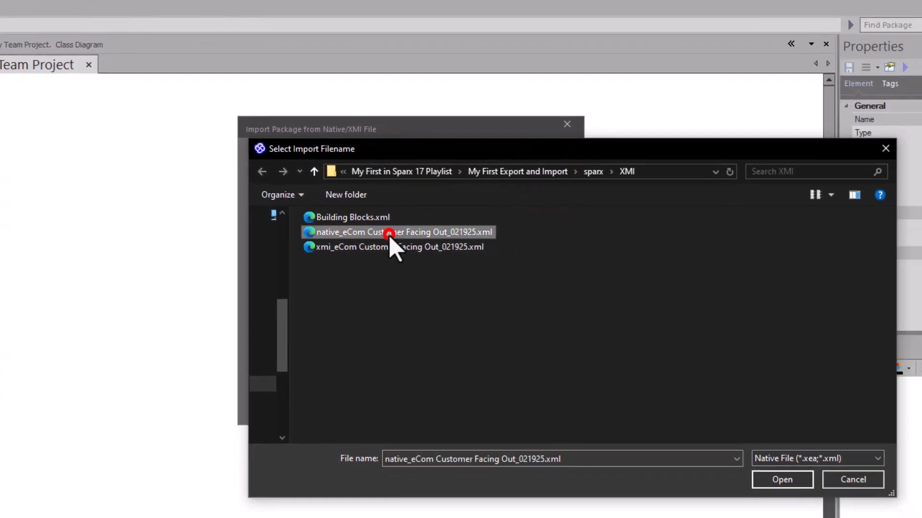
{"action": "left_click", "coordinate": [779, 476]}
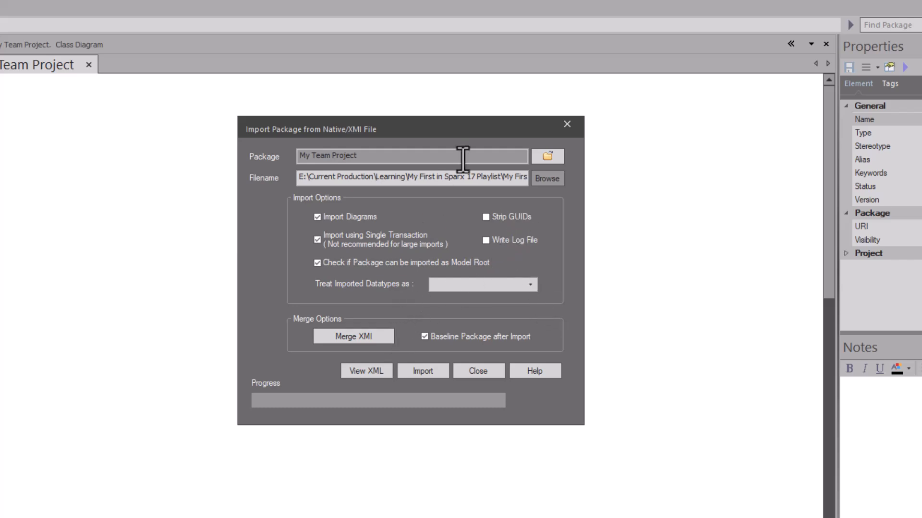
Change the import file to xmi_eCom Customer Facing Out_021925.xml from the XMI folder.
{"action": "left_click", "coordinate": [543, 181]}
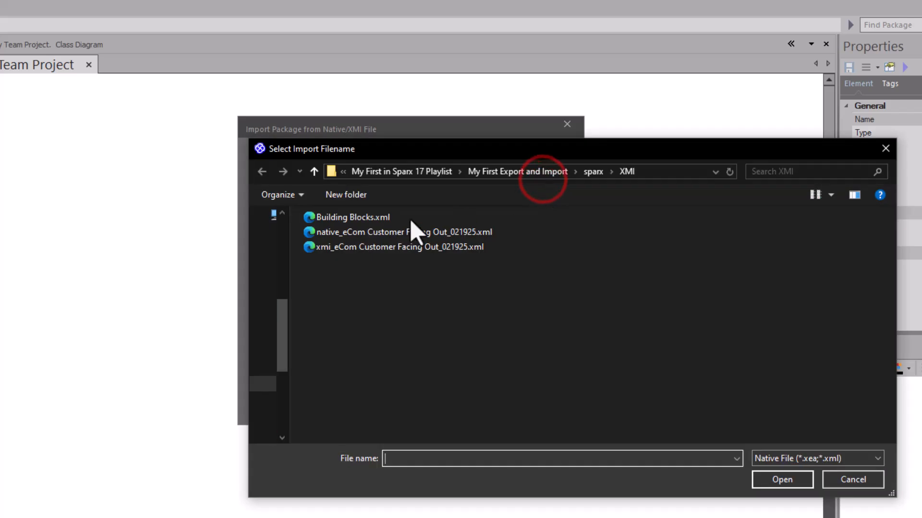
{"action": "left_click", "coordinate": [332, 247]}
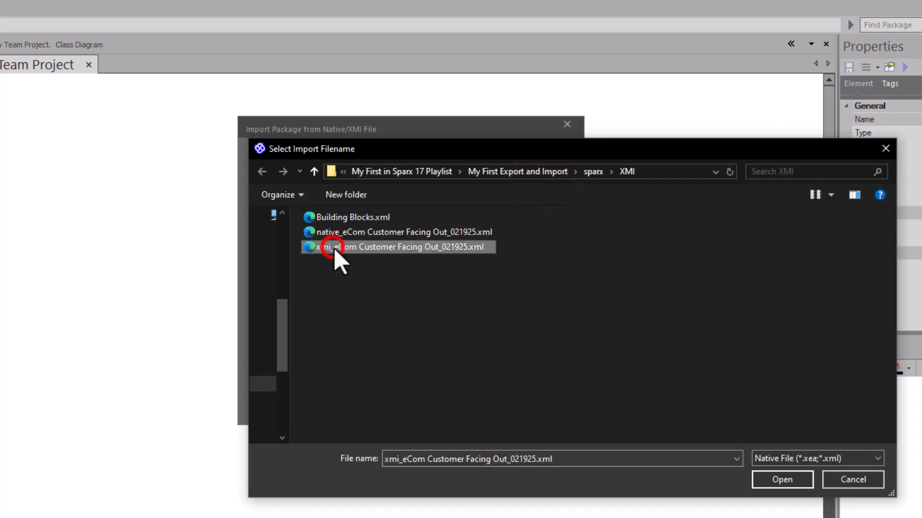
{"action": "left_click", "coordinate": [781, 484]}
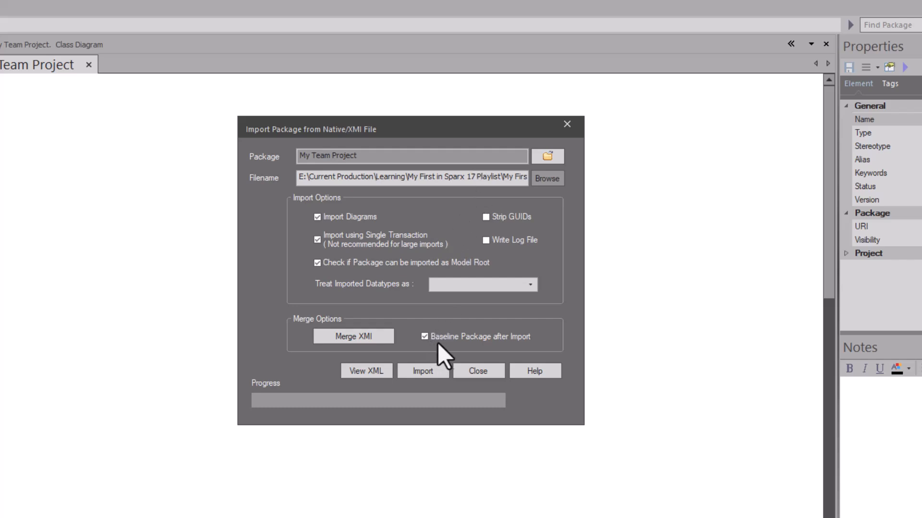
Import the XMI file into My Team Project and create a My Model Context baseline with version 0.01.
{"action": "left_click", "coordinate": [419, 371]}
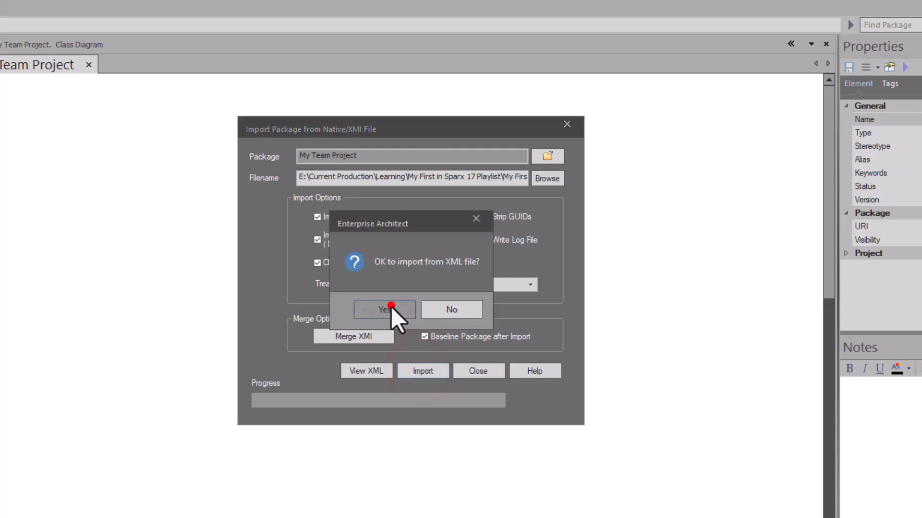
{"action": "left_click", "coordinate": [391, 308]}
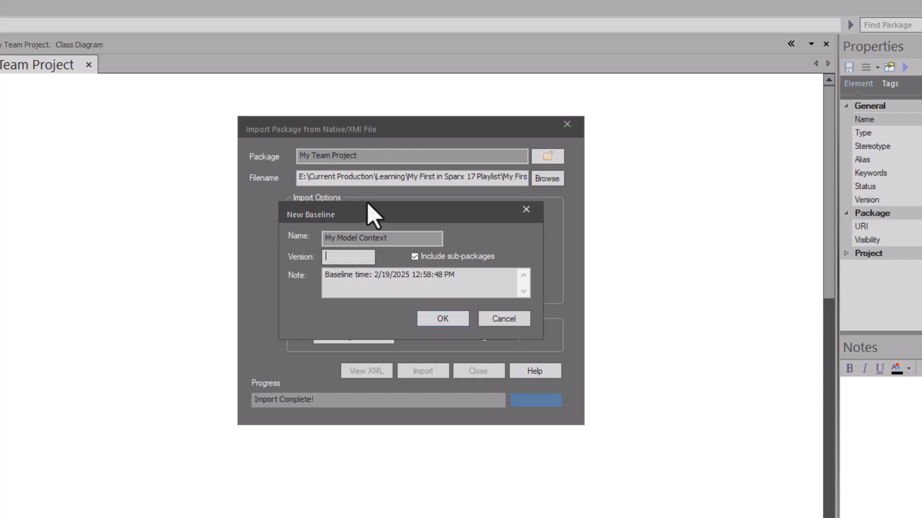
{"action": "type", "text": "0.01"}
{"action": "left_click", "coordinate": [453, 321]}
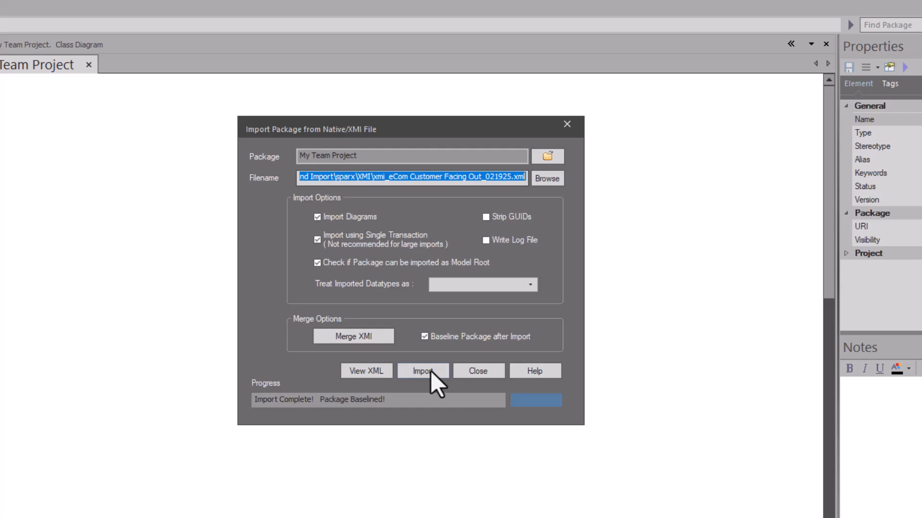
Check the import progress, close the import dialog and open the imported My Model Context diagram.
{"action": "left_click_drag", "start_coordinate": [280, 400], "coordinate": [385, 402]}
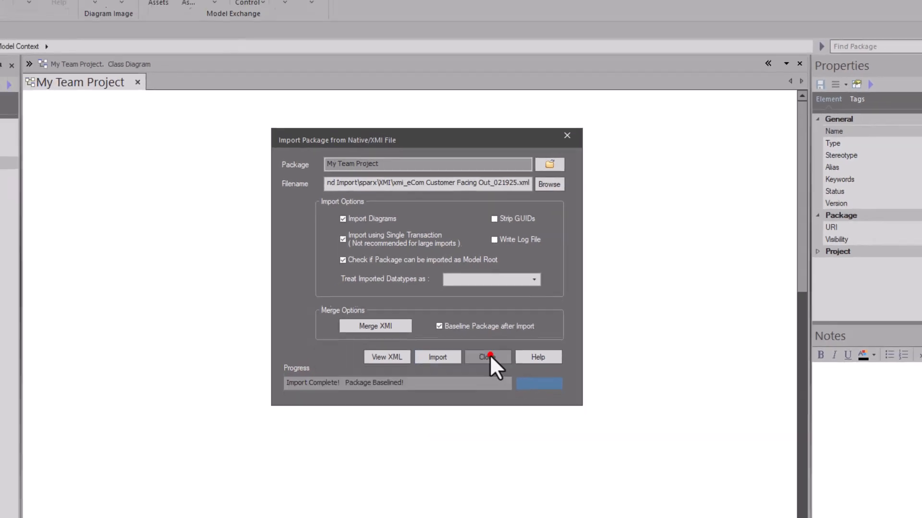
{"action": "left_click", "coordinate": [478, 371]}
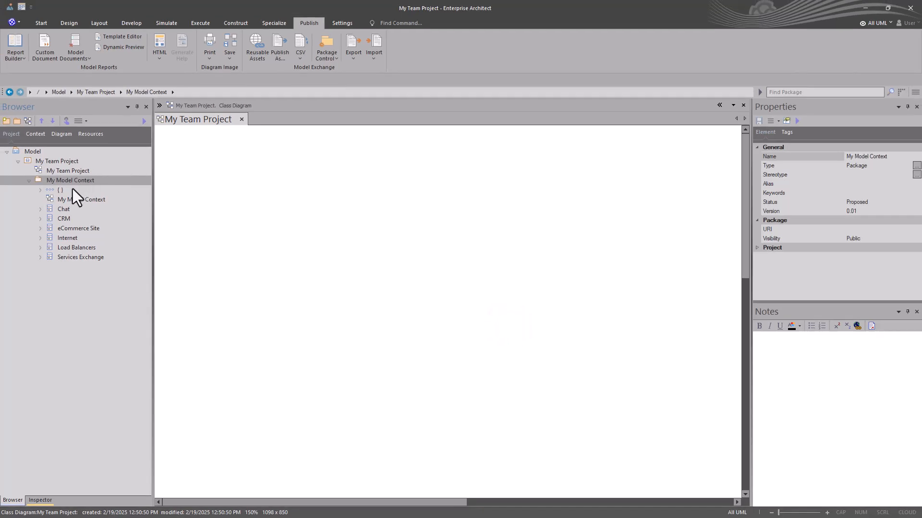
{"action": "double_click", "coordinate": [70, 198]}
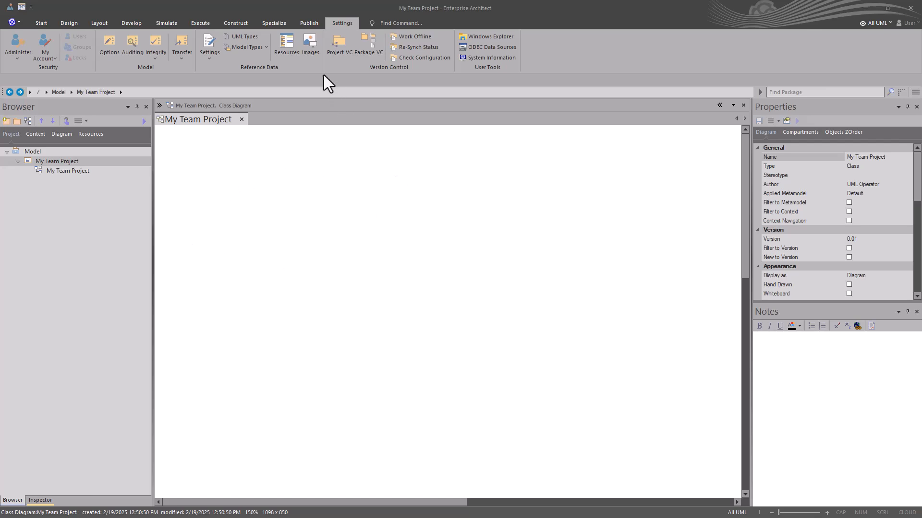
Check the Image Manager for loaded images and close it.
{"action": "left_click", "coordinate": [308, 47]}
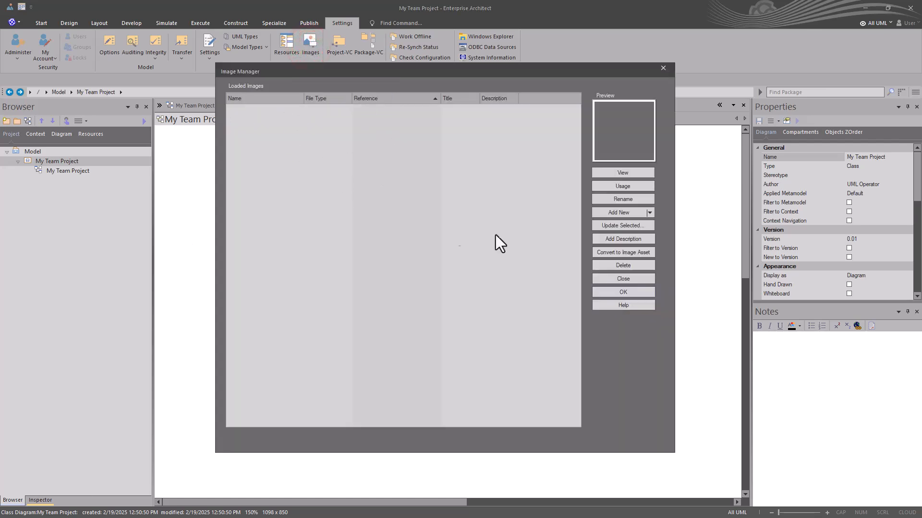
{"action": "left_click", "coordinate": [618, 280]}
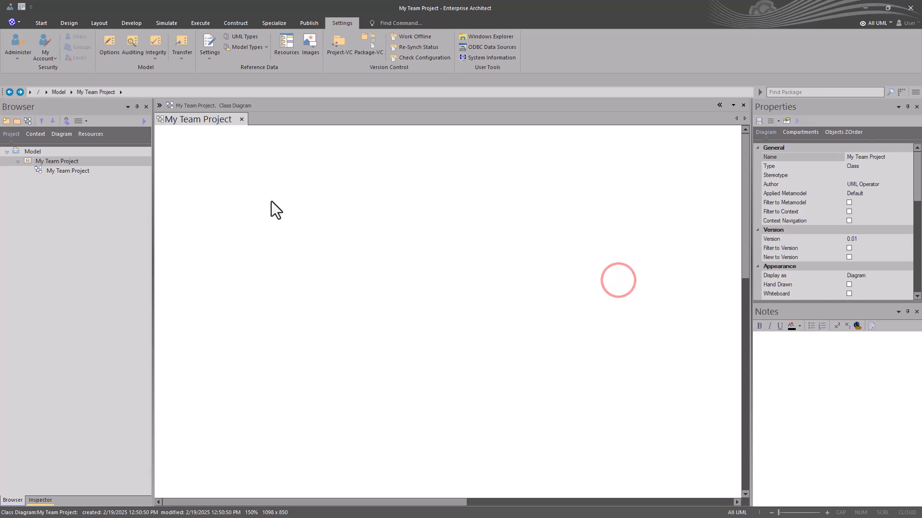
Open the XMI file import for the My Team Project package and choose xmi_eCom Customer Facing Out_021925.xml as the import file.
{"action": "left_click", "coordinate": [78, 163]}
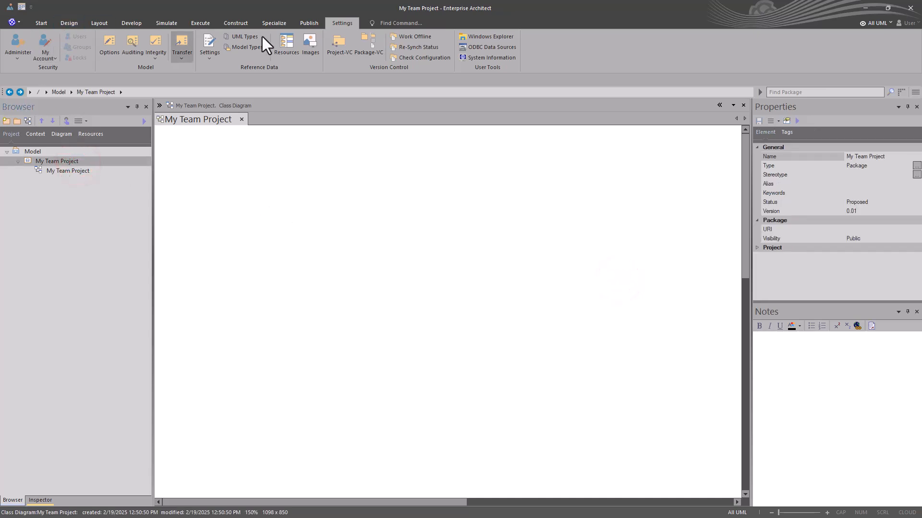
{"action": "left_click", "coordinate": [310, 23]}
{"action": "left_click", "coordinate": [371, 58]}
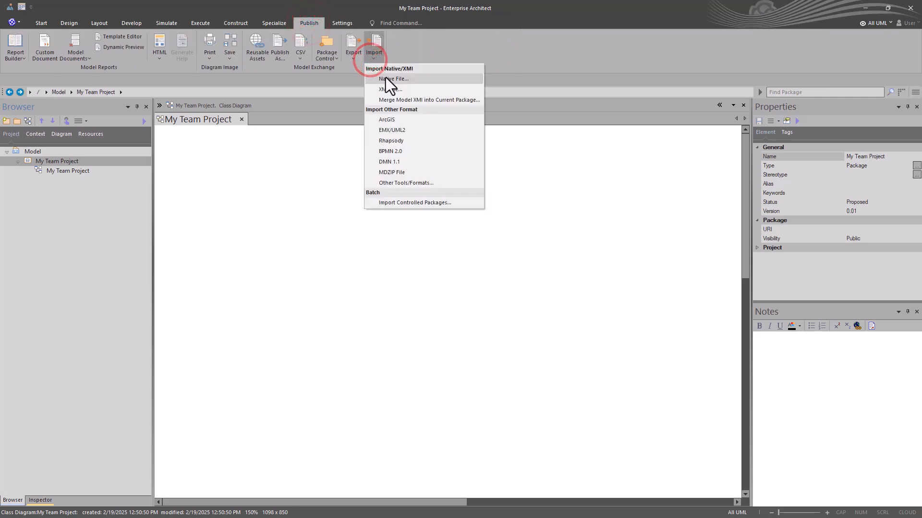
{"action": "left_click", "coordinate": [391, 90]}
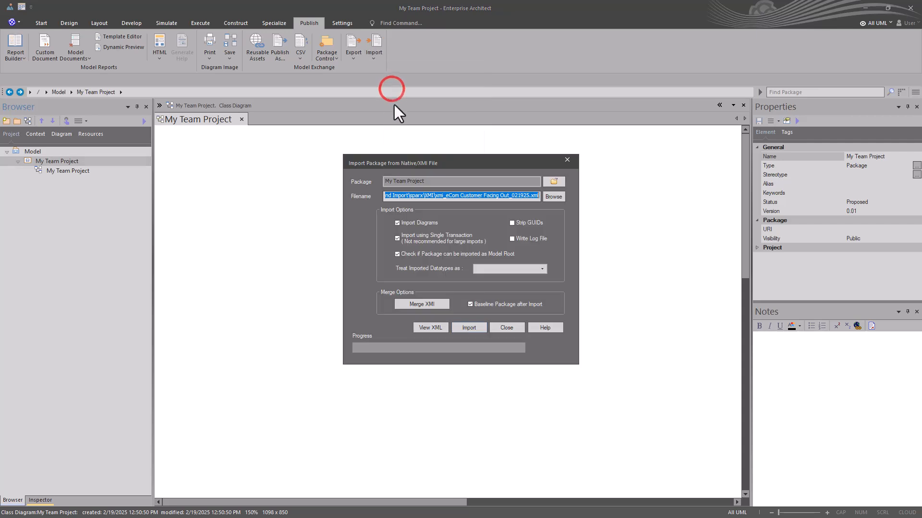
{"action": "left_click", "coordinate": [554, 196]}
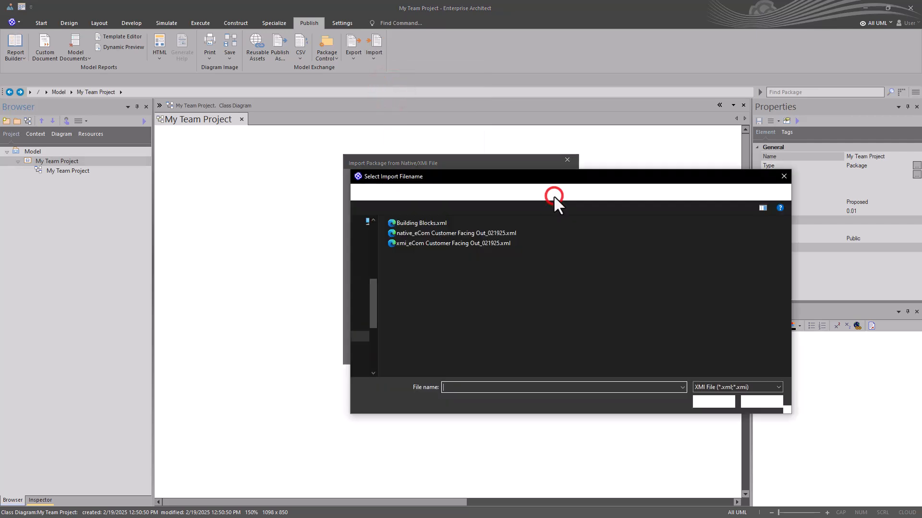
{"action": "left_click", "coordinate": [458, 244]}
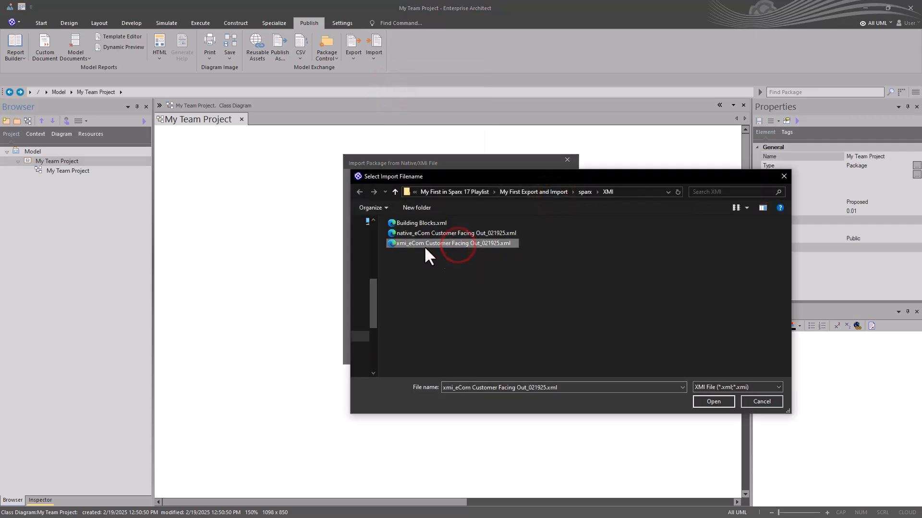
{"action": "left_click", "coordinate": [719, 404]}
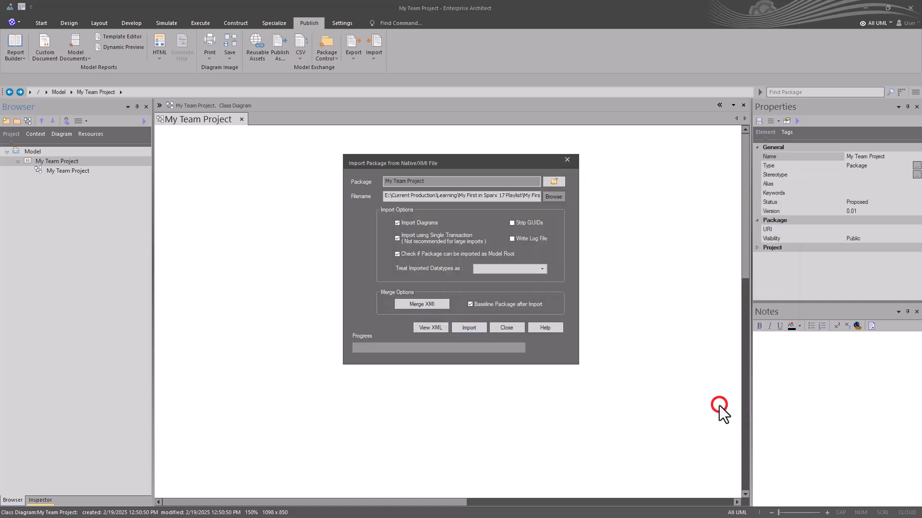
Turn off baselining after import, import the XMI file into My Team Project and close the import dialog.
{"action": "left_click", "coordinate": [470, 305]}
{"action": "left_click", "coordinate": [465, 326]}
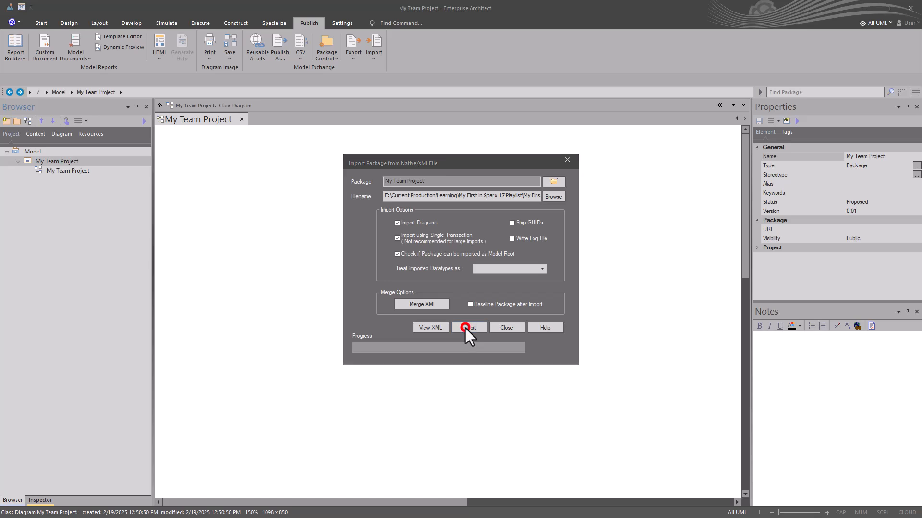
{"action": "left_click", "coordinate": [452, 286]}
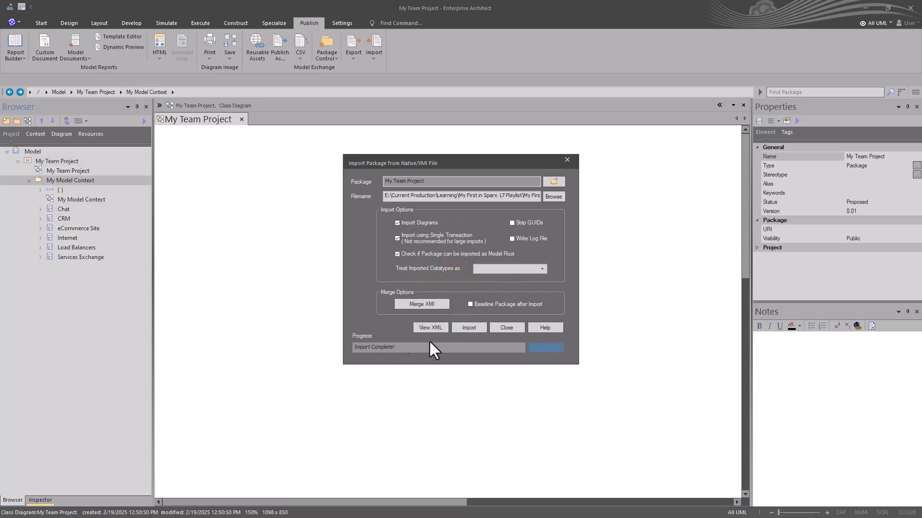
{"action": "left_click", "coordinate": [504, 327]}
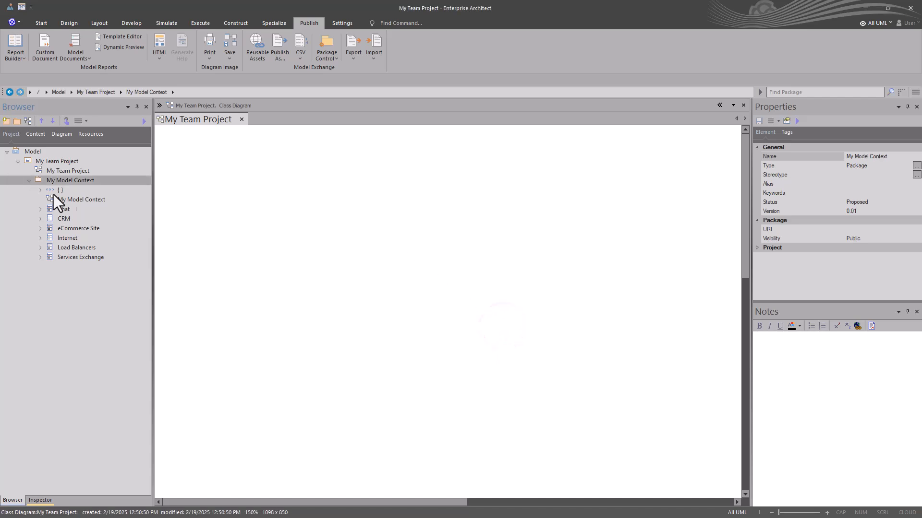
Open the imported My Model Context diagram and check its logo image in the Image Manager.
{"action": "double_click", "coordinate": [79, 199]}
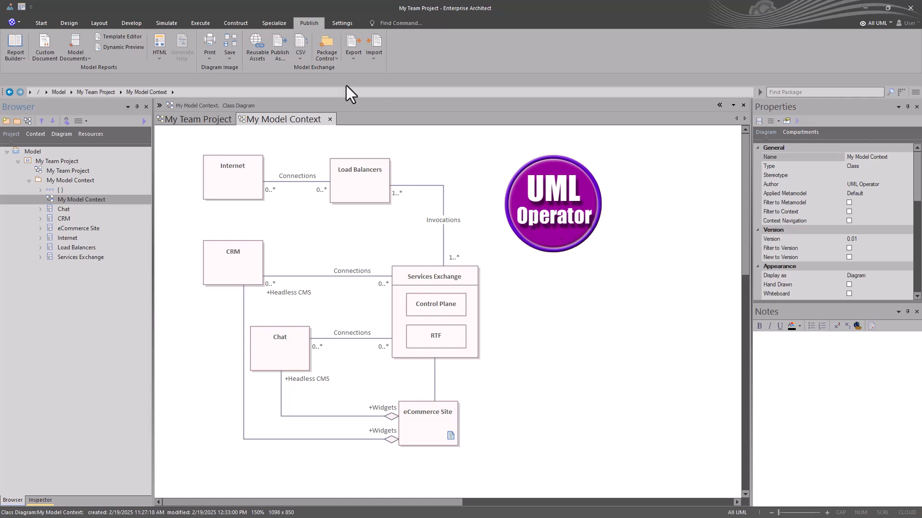
{"action": "left_click", "coordinate": [336, 24]}
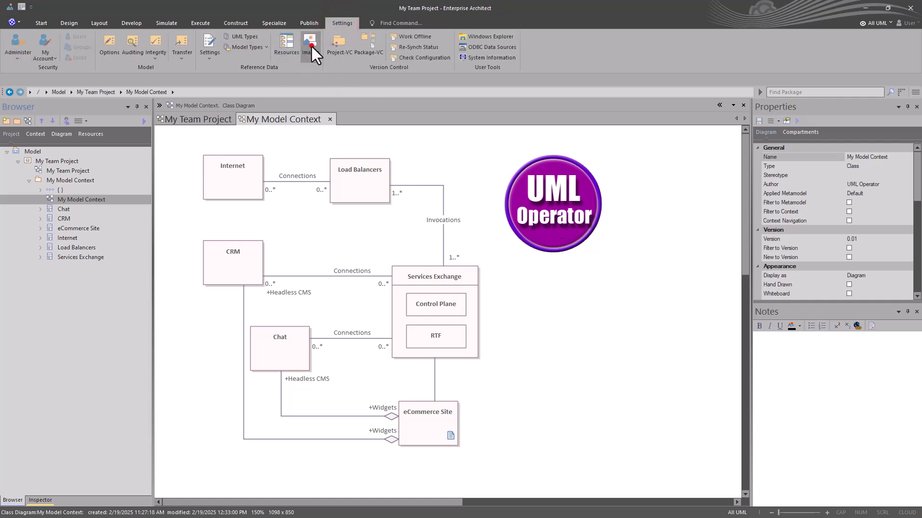
{"action": "left_click", "coordinate": [311, 46]}
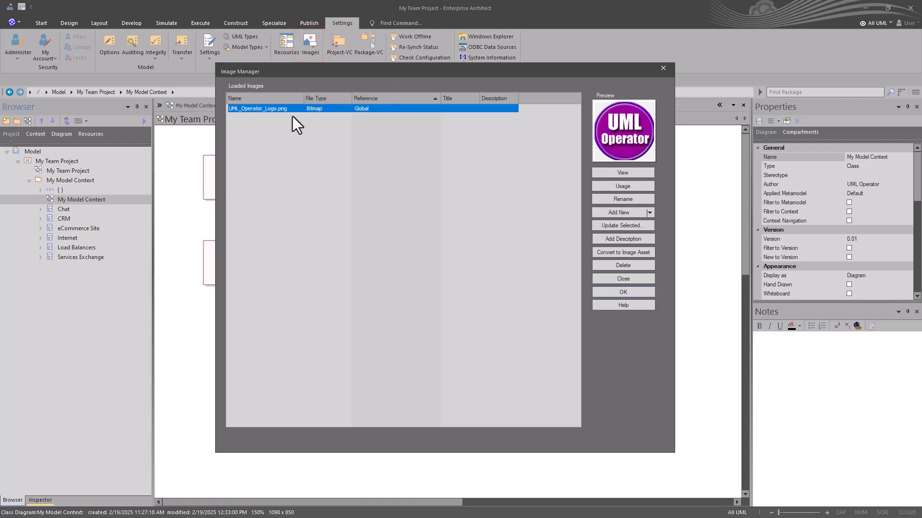
{"action": "left_click", "coordinate": [627, 281]}
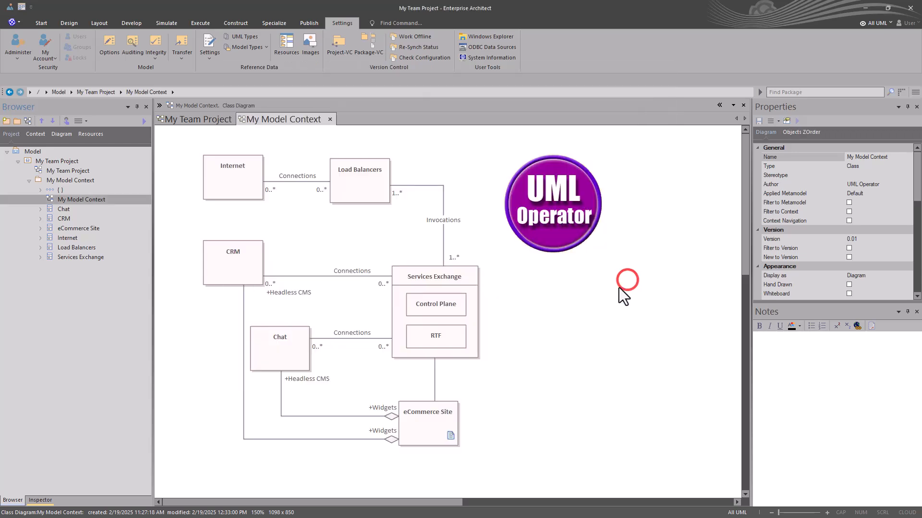
Examine the appearance options of the boundary element showing the UML Operator logo, leaving them unapplied.
{"action": "left_click", "coordinate": [558, 213]}
{"action": "right_click", "coordinate": [554, 203]}
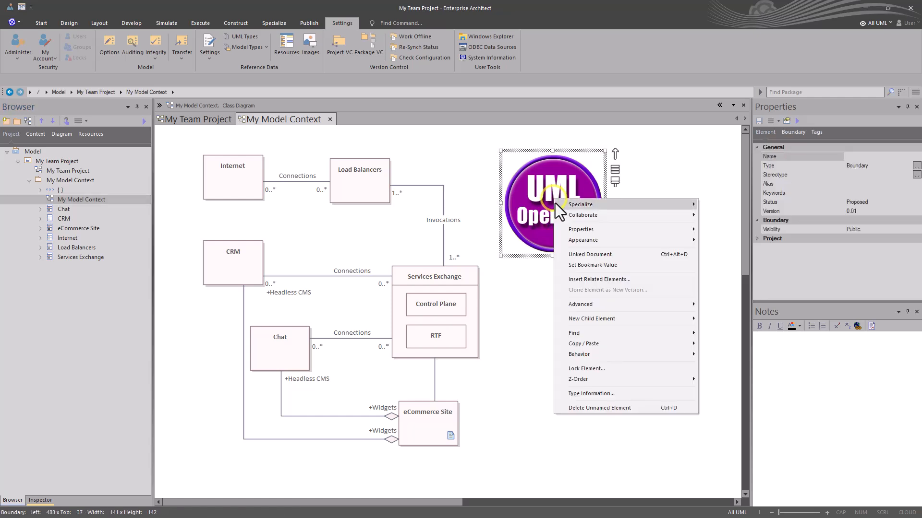
{"action": "mouse_move", "coordinate": [571, 238]}
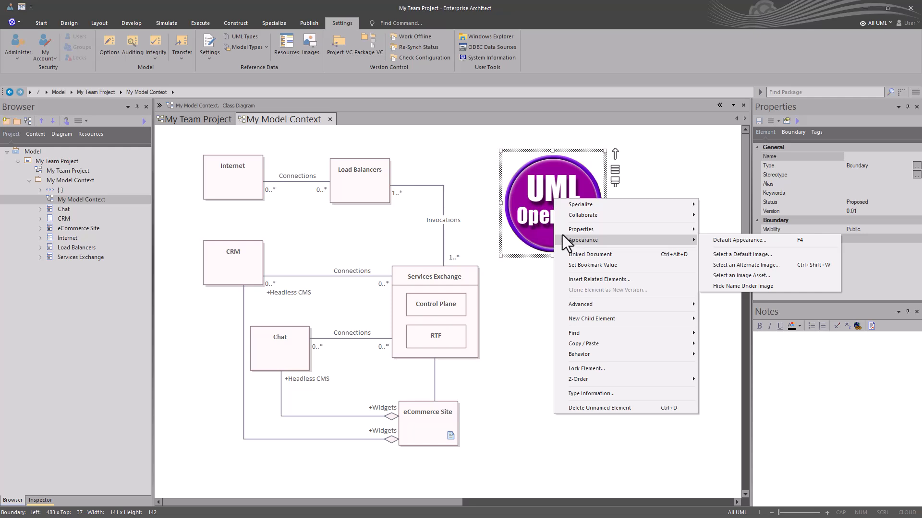
{"action": "left_click", "coordinate": [504, 354]}
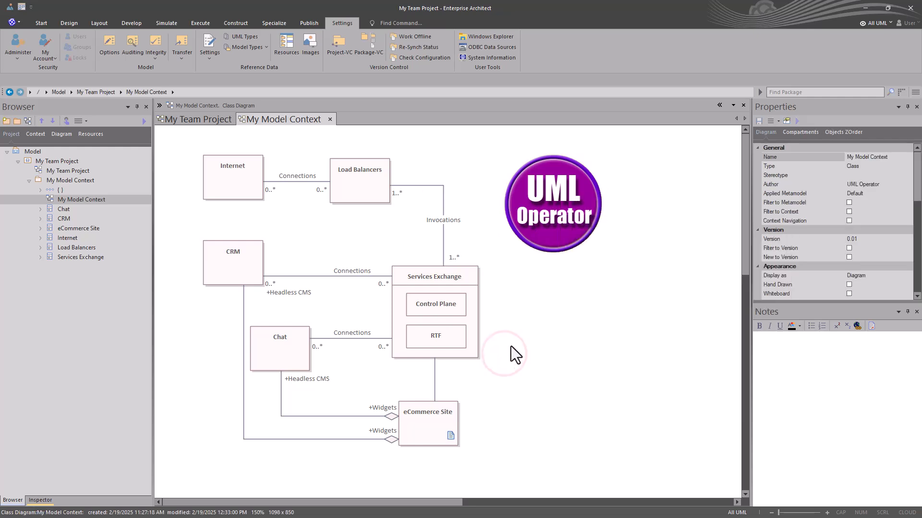
Select the My Model Context package under My Team Project.
{"action": "left_click", "coordinate": [72, 180]}
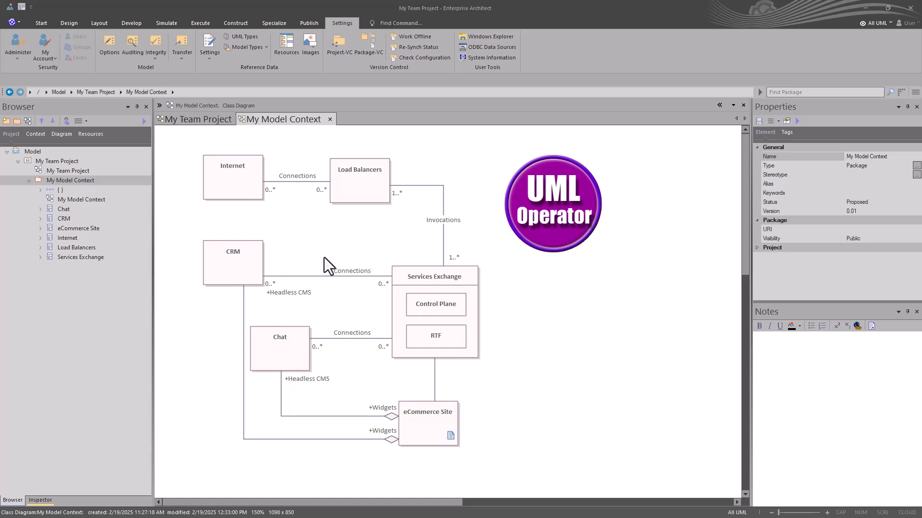
{"action": "left_click", "coordinate": [76, 180]}
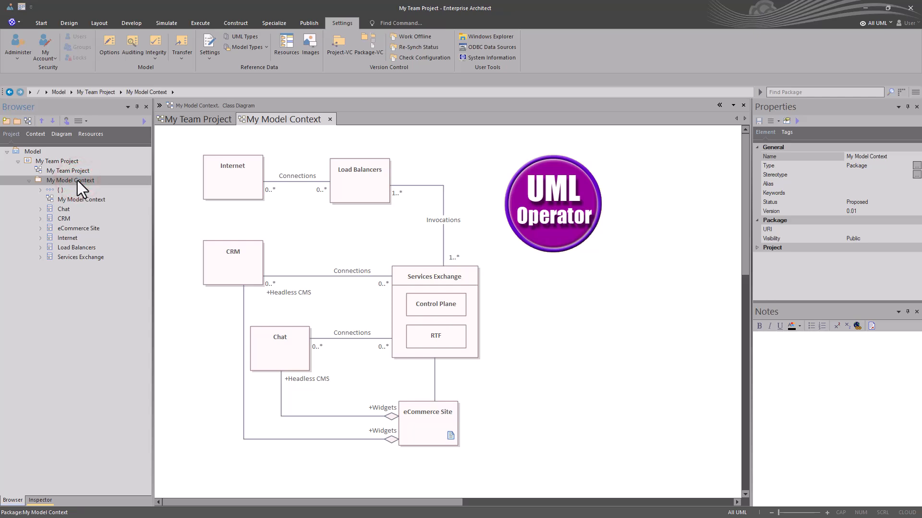
Create a new baseline of the My Model Context package with version 0.01, including sub-packages, and close the Baselines dialog.
{"action": "key", "text": "ctrl+alt+b"}
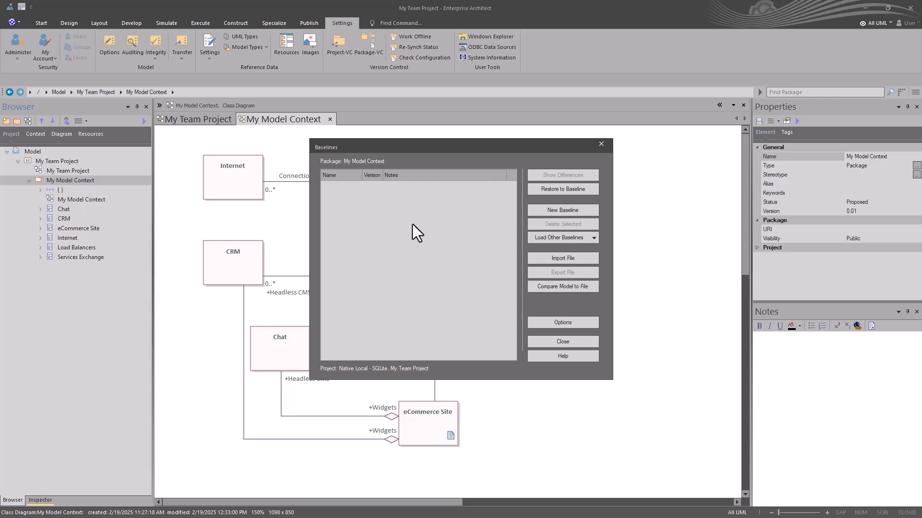
{"action": "left_click", "coordinate": [551, 209]}
{"action": "type", "text": "0.01"}
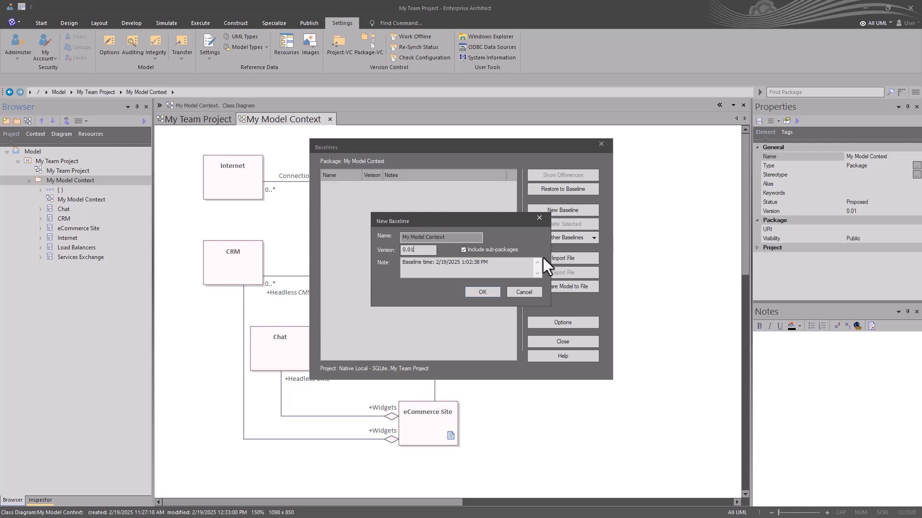
{"action": "left_click", "coordinate": [484, 292]}
{"action": "left_click", "coordinate": [553, 342]}
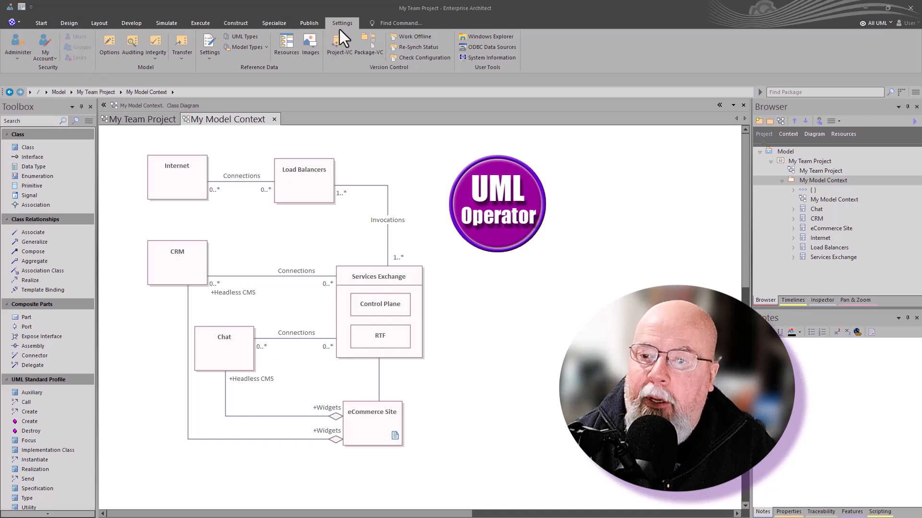
Start a native-format XML export of the My Model Context package and browse for the export file in the XMI folder.
{"action": "left_click", "coordinate": [309, 24]}
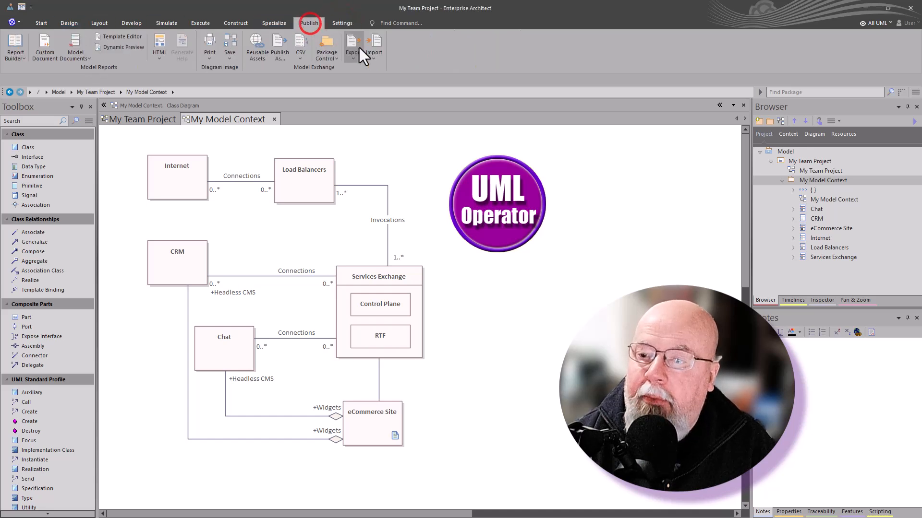
{"action": "left_click", "coordinate": [353, 57]}
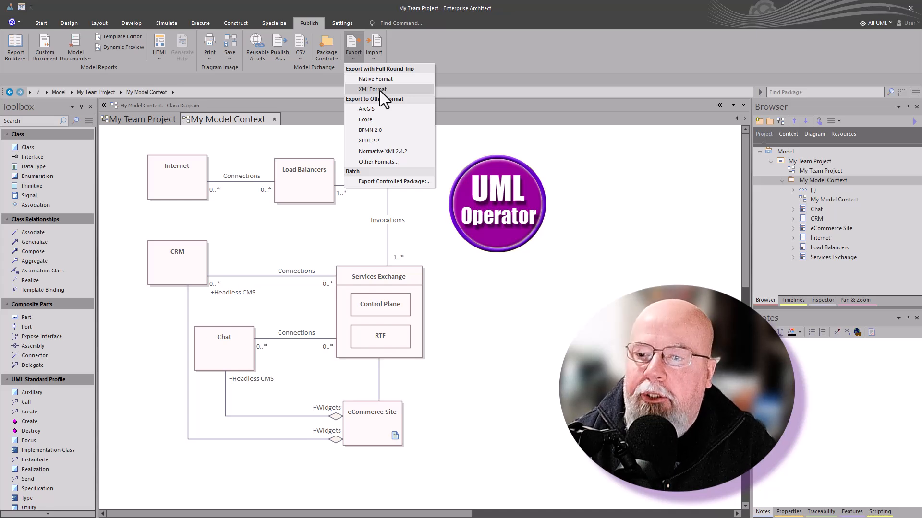
{"action": "left_click", "coordinate": [356, 79]}
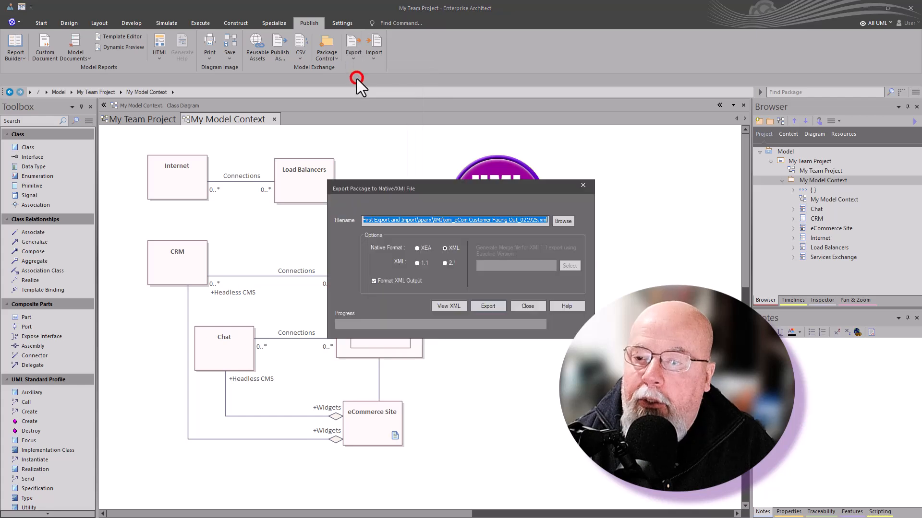
{"action": "left_click", "coordinate": [563, 221]}
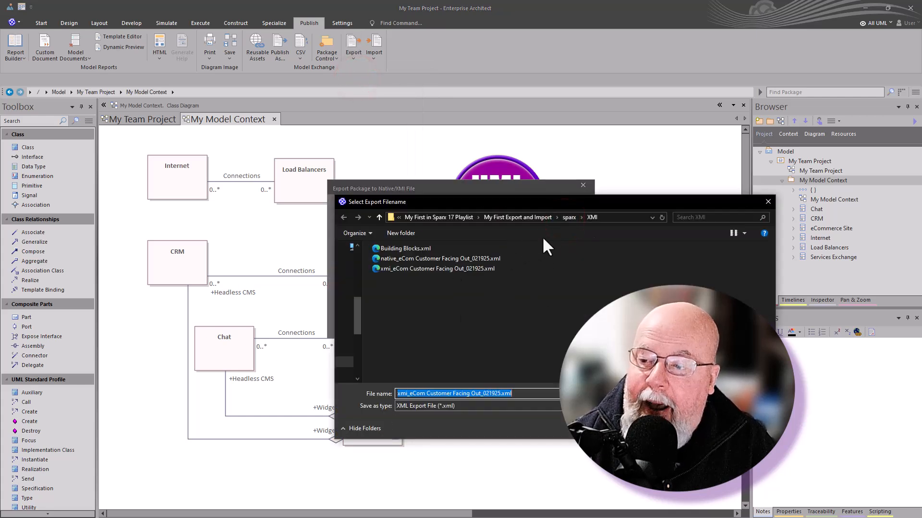